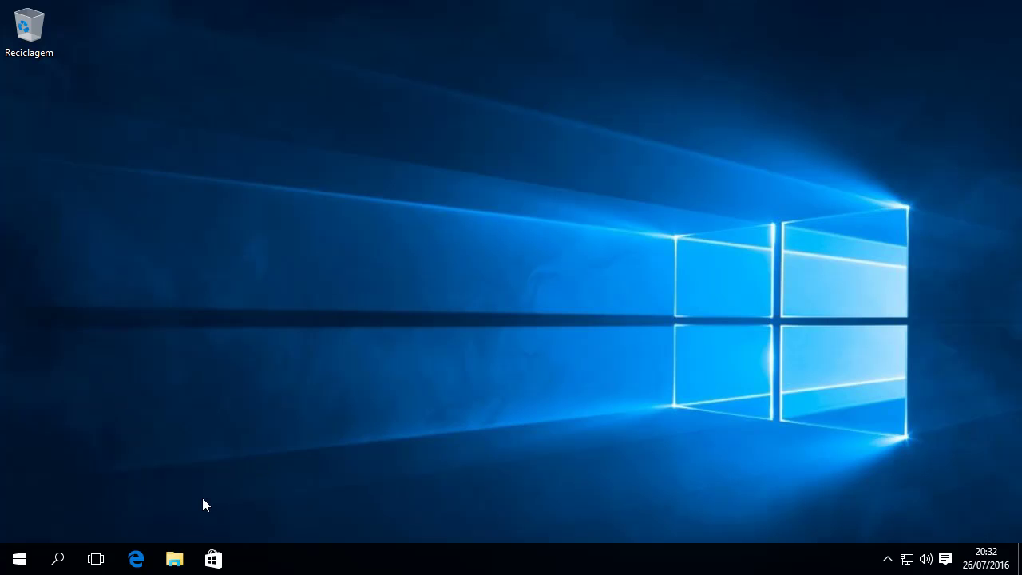
left_click(142, 558)
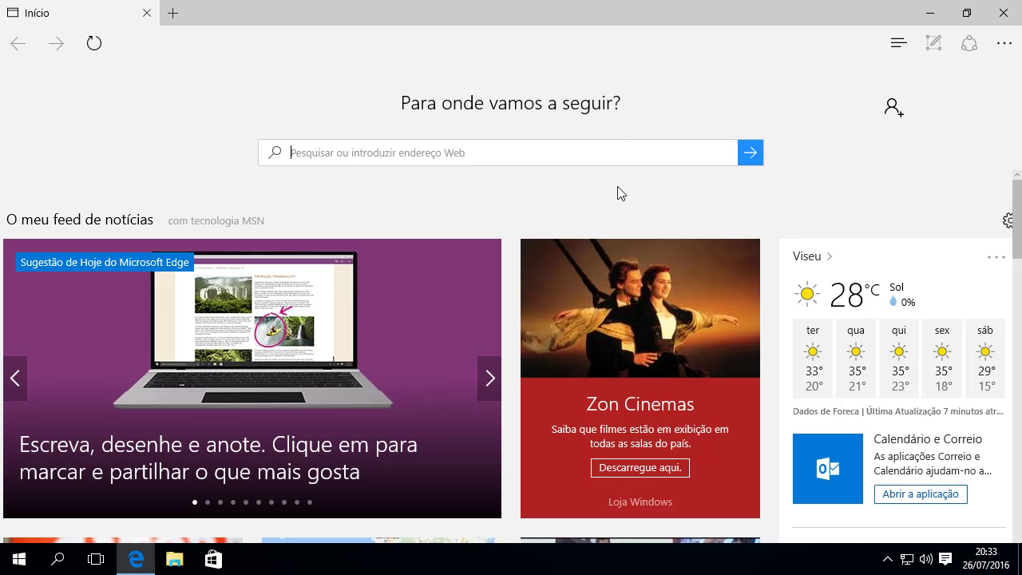
type("www")
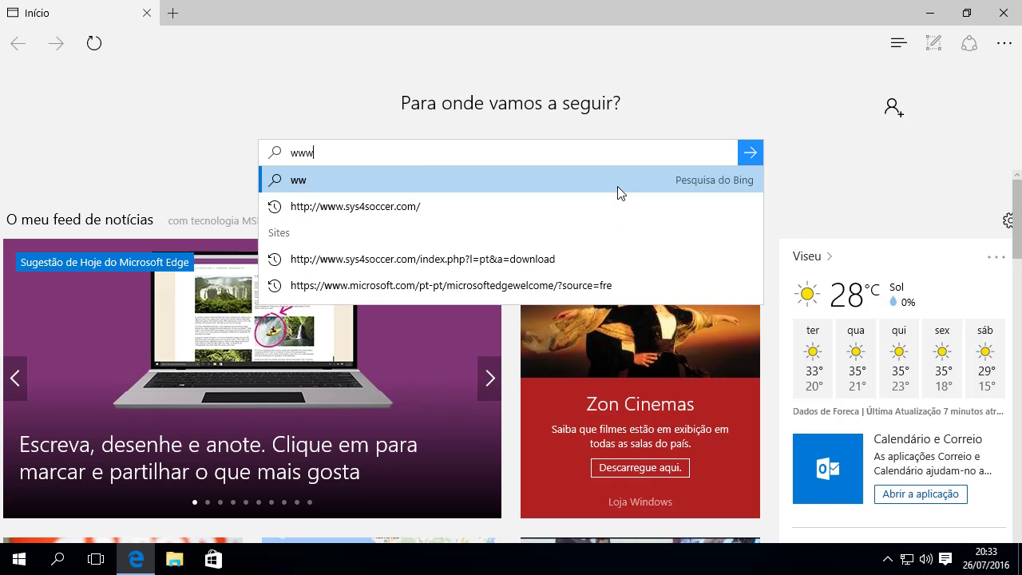
type(".sys4s")
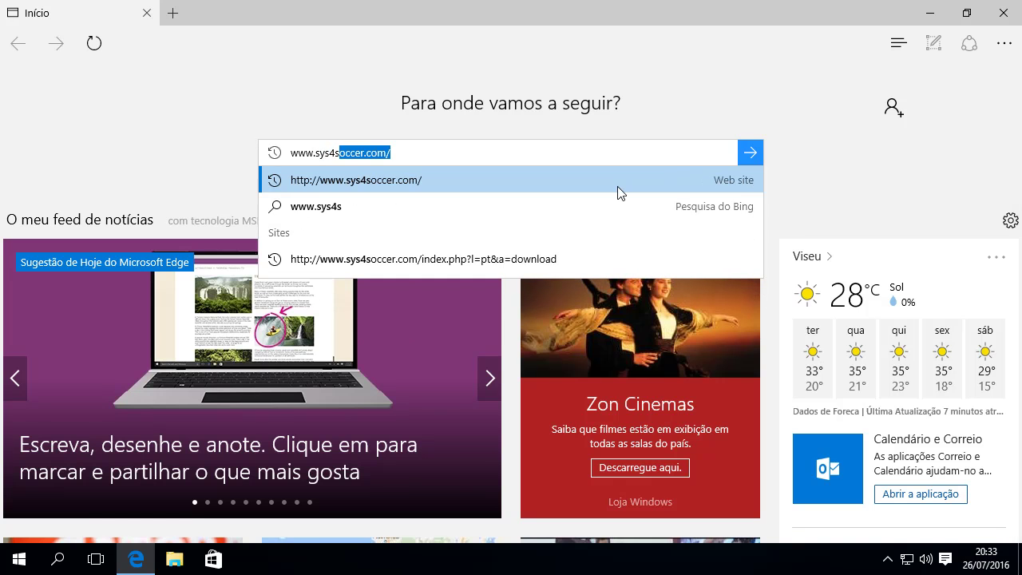
type("occer.com")
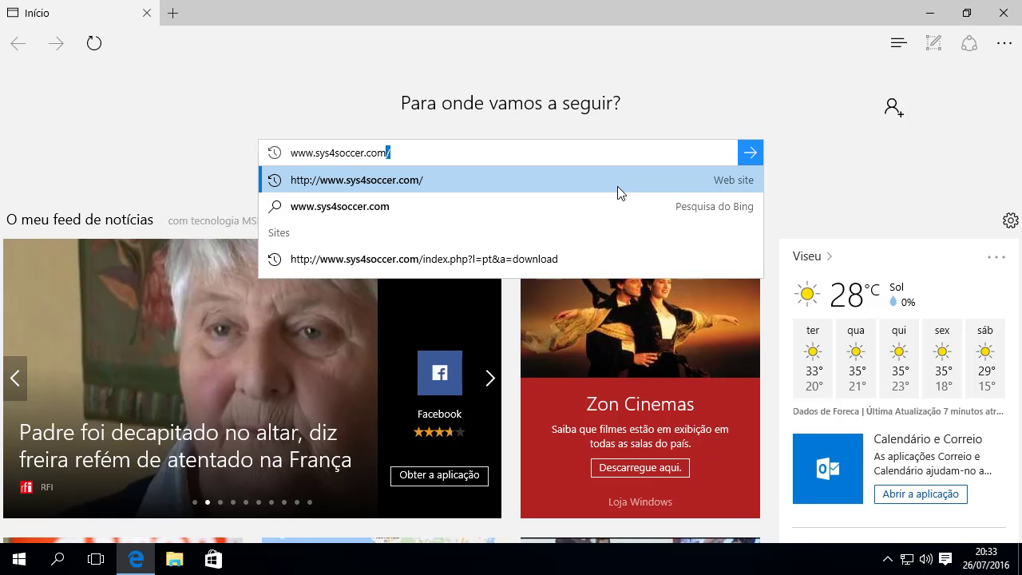
left_click(617, 187)
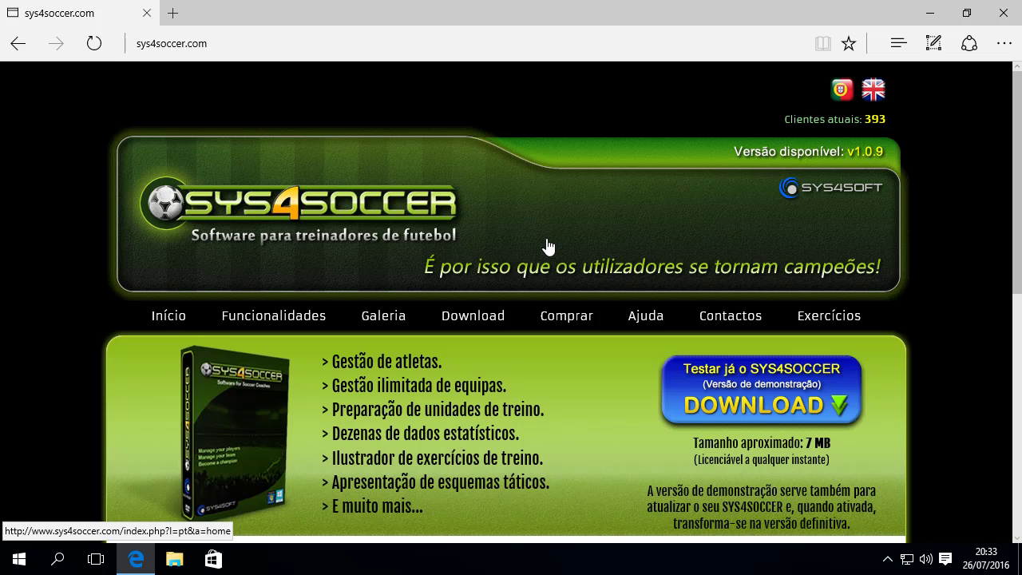
On the site's Downloads page, download the SQL Server Versão 32-bit installer SSCERuntime_x86-ENU.exe.
left_click(493, 318)
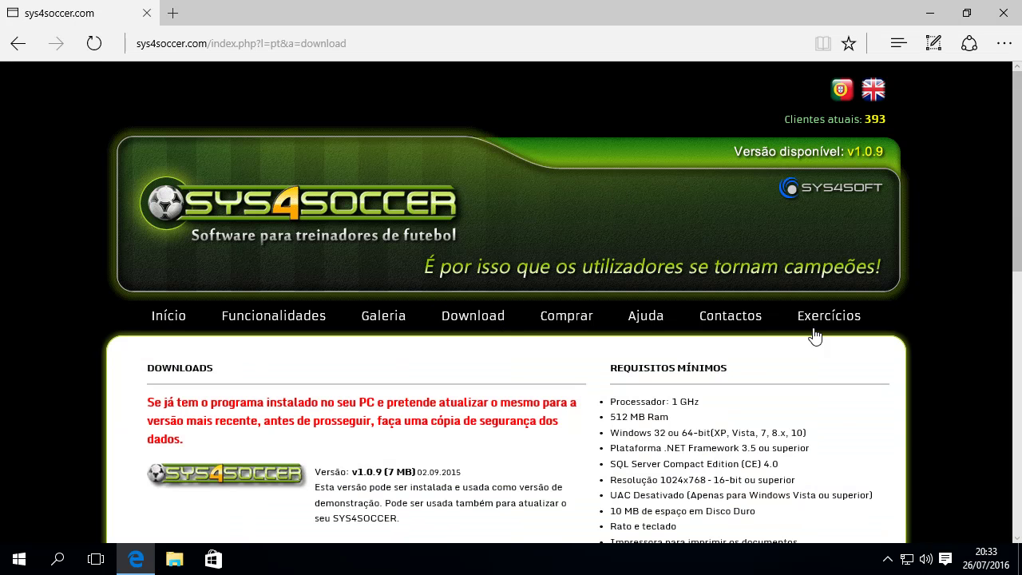
scroll(932, 359, "down", 4)
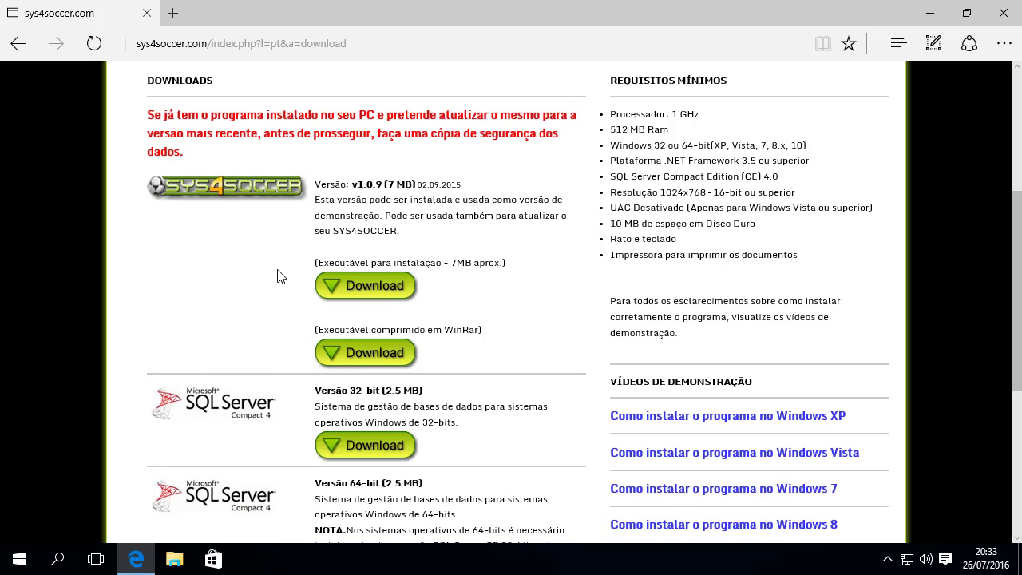
left_click(397, 447)
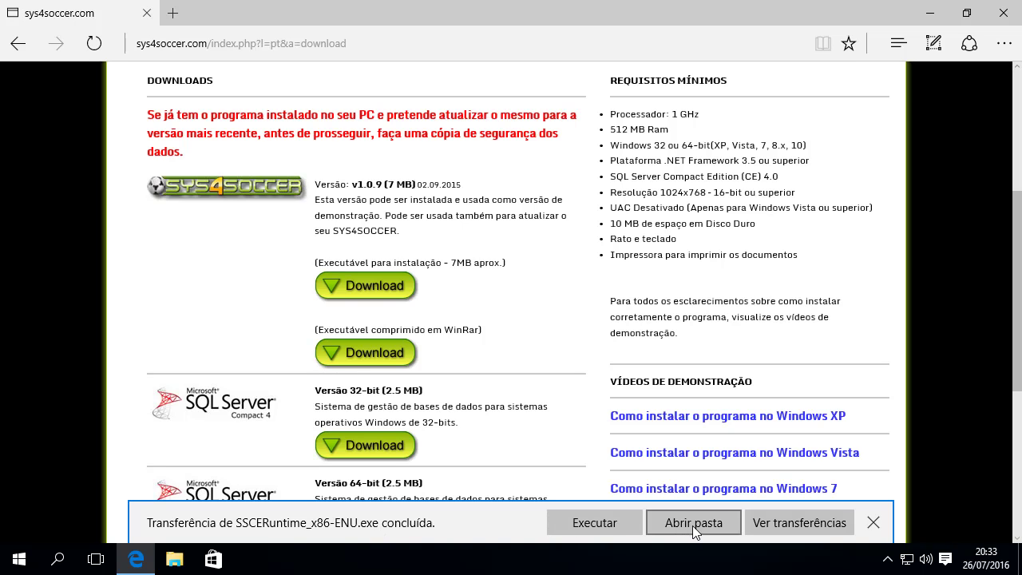
Run SSCERuntime_x86-ENU.exe and install SQL Server Compact 4.0, accepting its license terms.
left_click(615, 523)
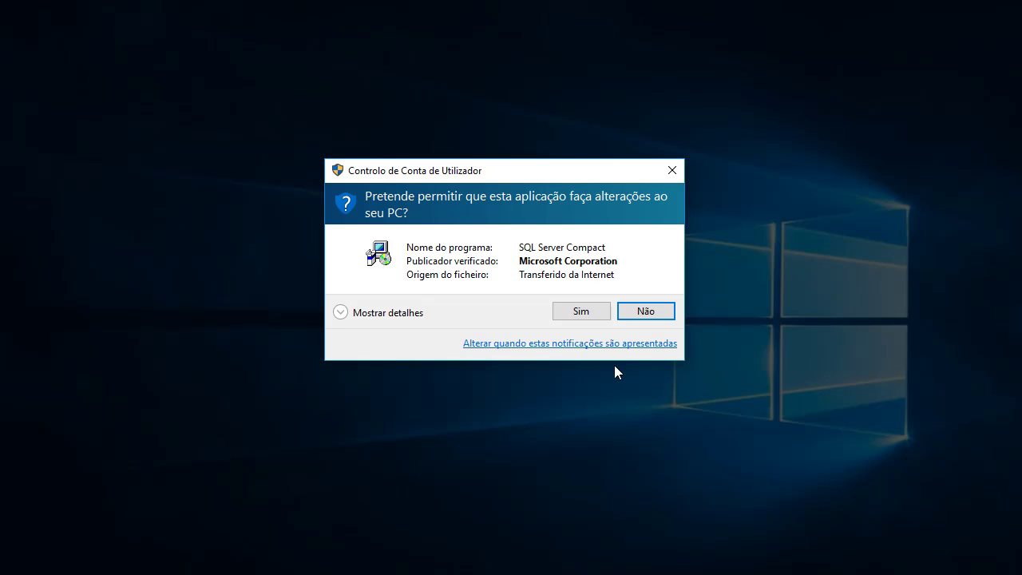
left_click(585, 310)
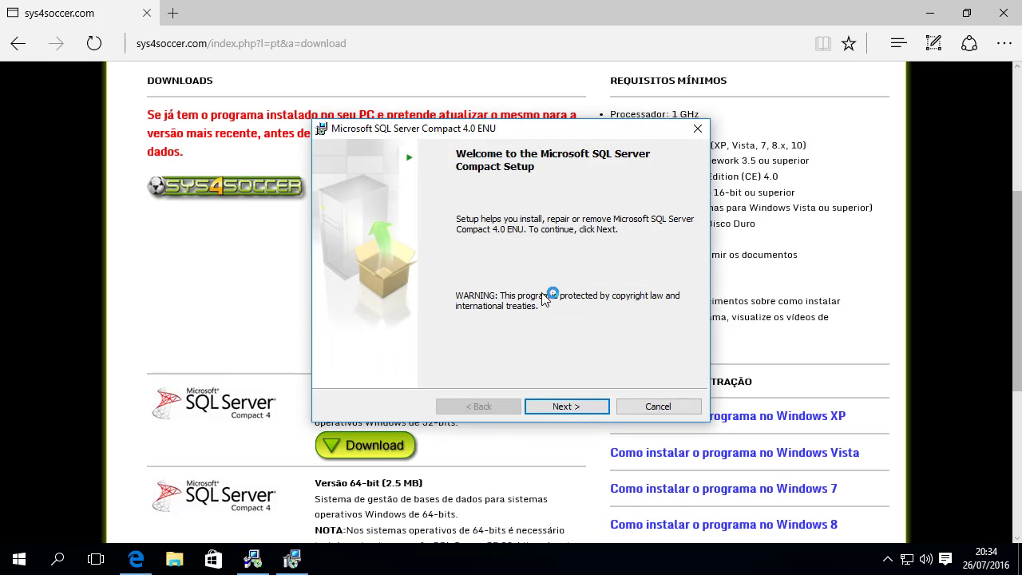
left_click(578, 409)
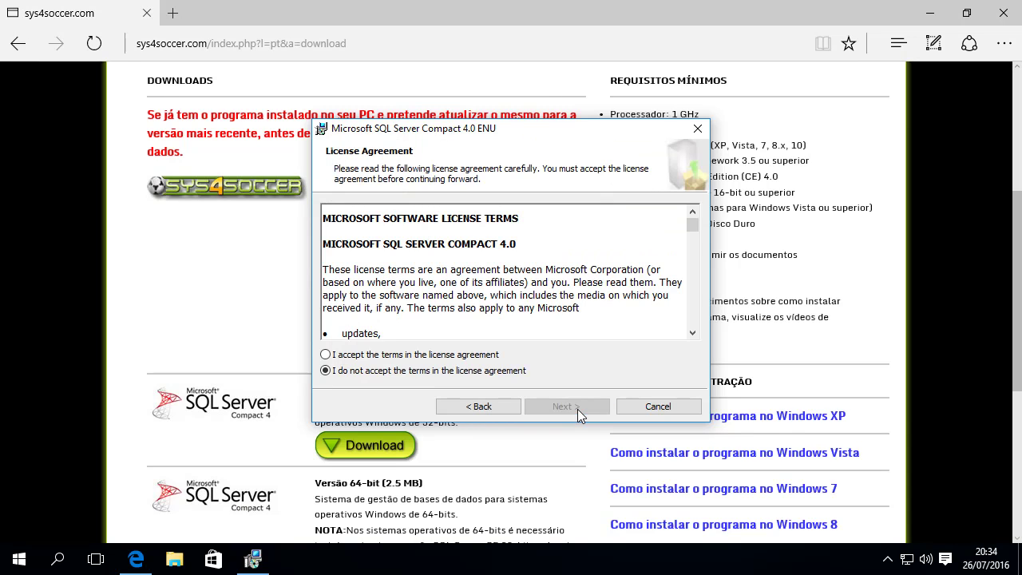
left_click(337, 359)
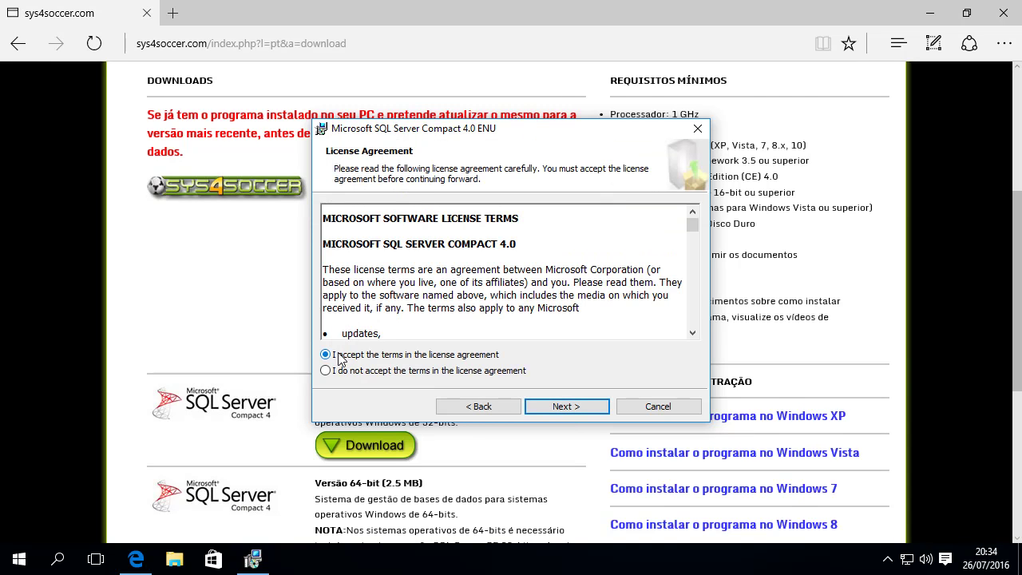
left_click(590, 409)
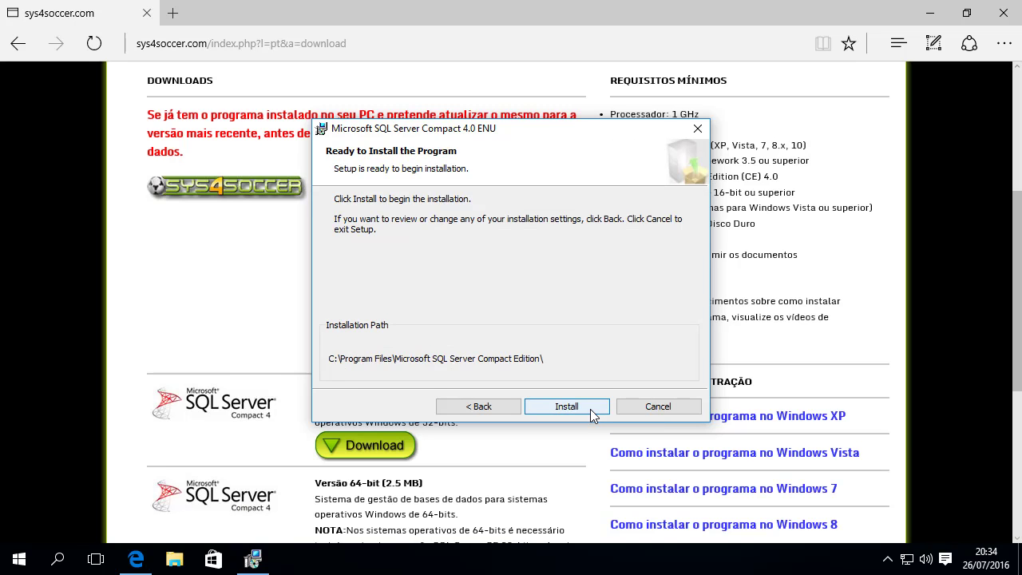
left_click(590, 409)
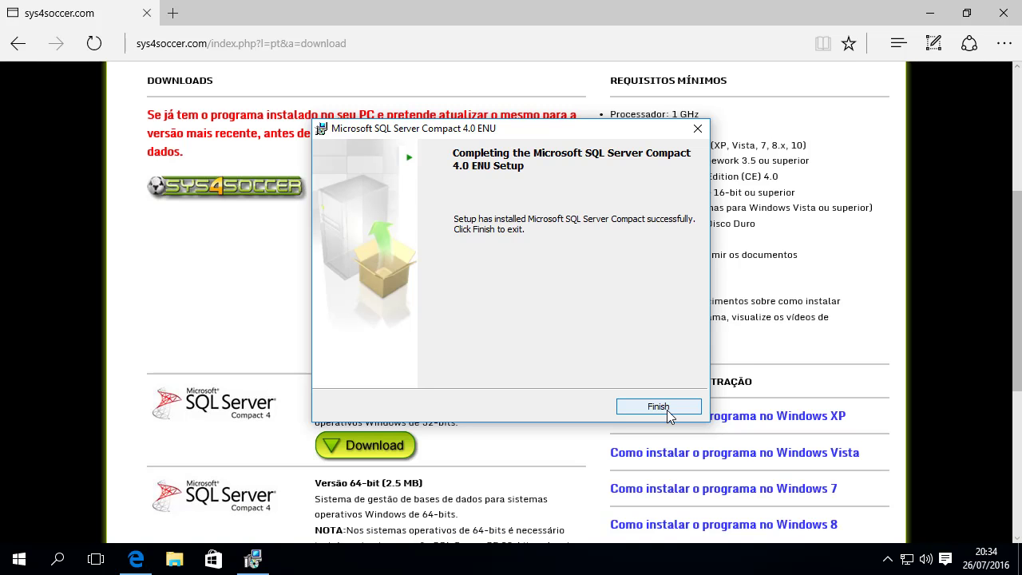
left_click(667, 409)
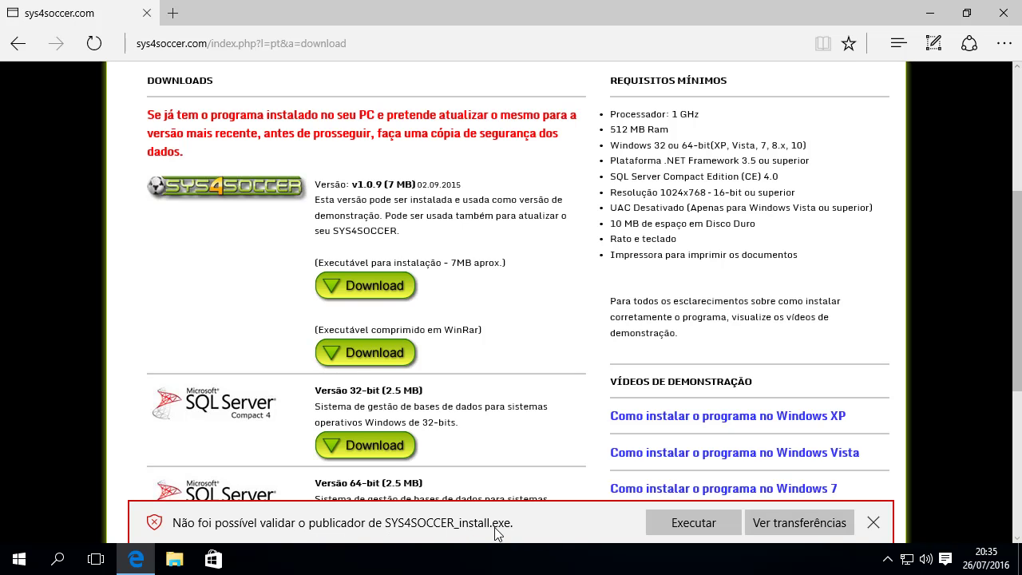
Run the downloaded SYS4SOCCER_install.exe from Edge's download bar.
left_click(693, 523)
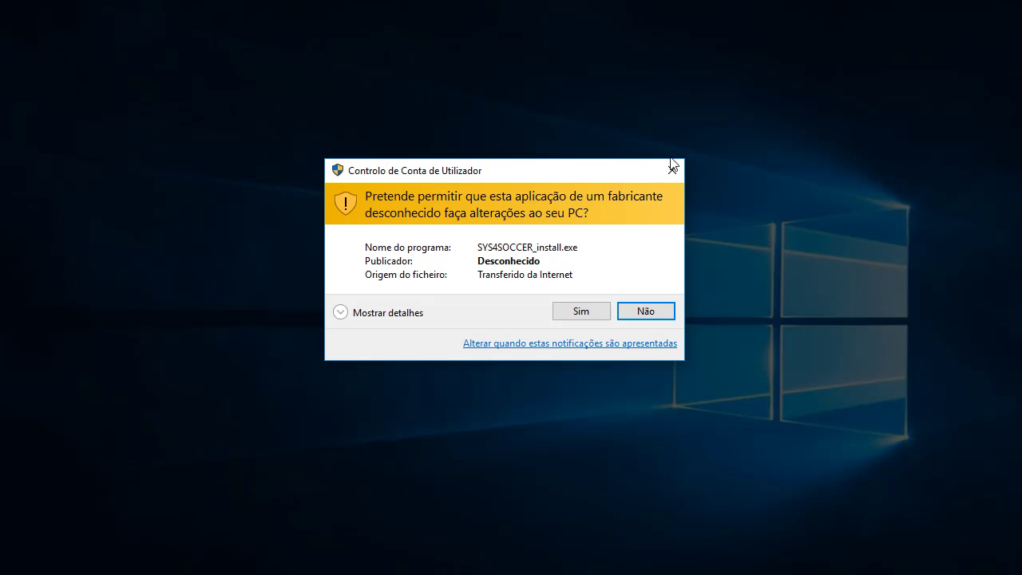
Start the SYS4SOCCER setup in Português (Portugal) and accept its license agreement.
left_click(581, 312)
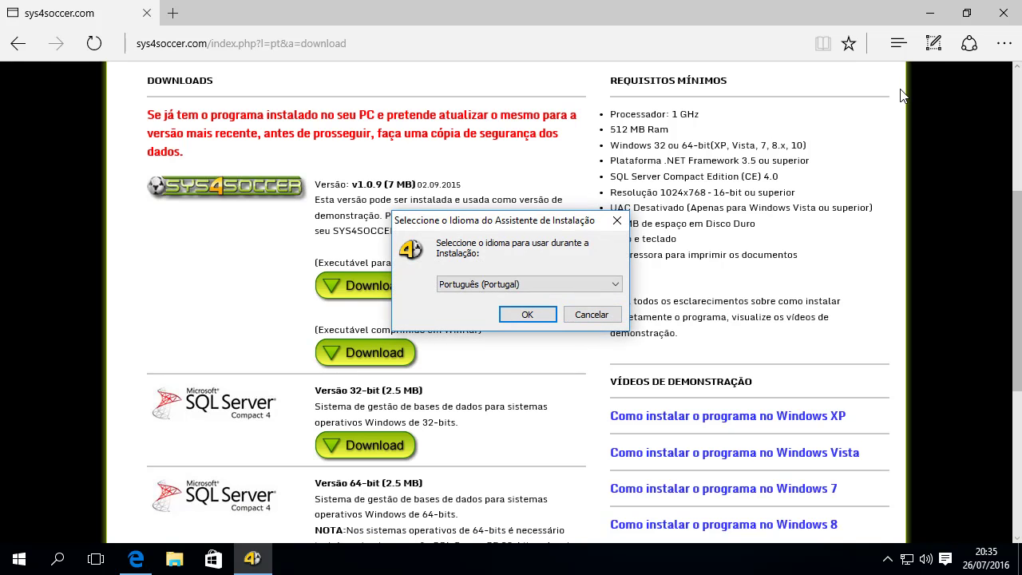
left_click(937, 8)
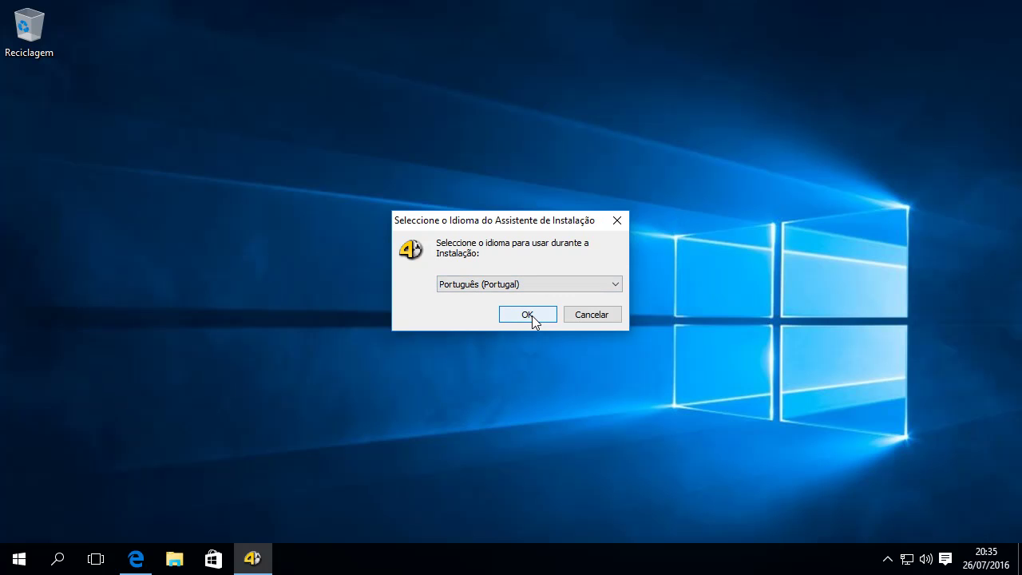
left_click(532, 316)
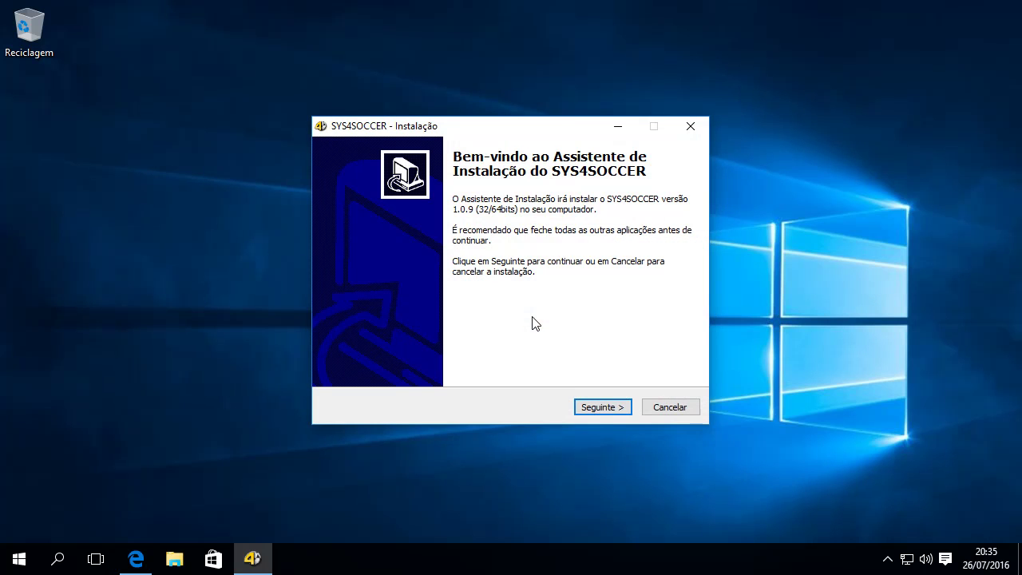
left_click(607, 408)
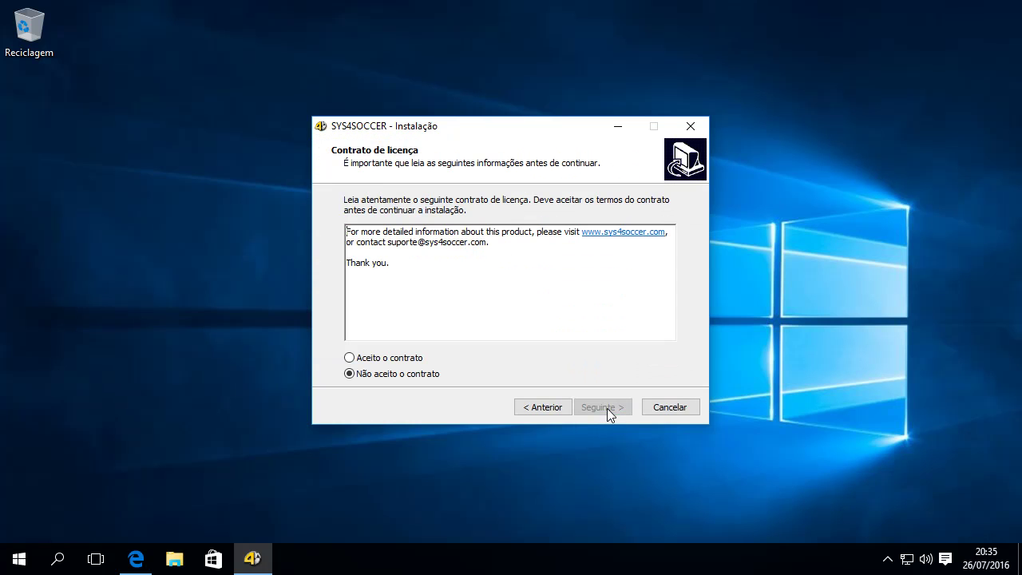
left_click(406, 358)
left_click(593, 408)
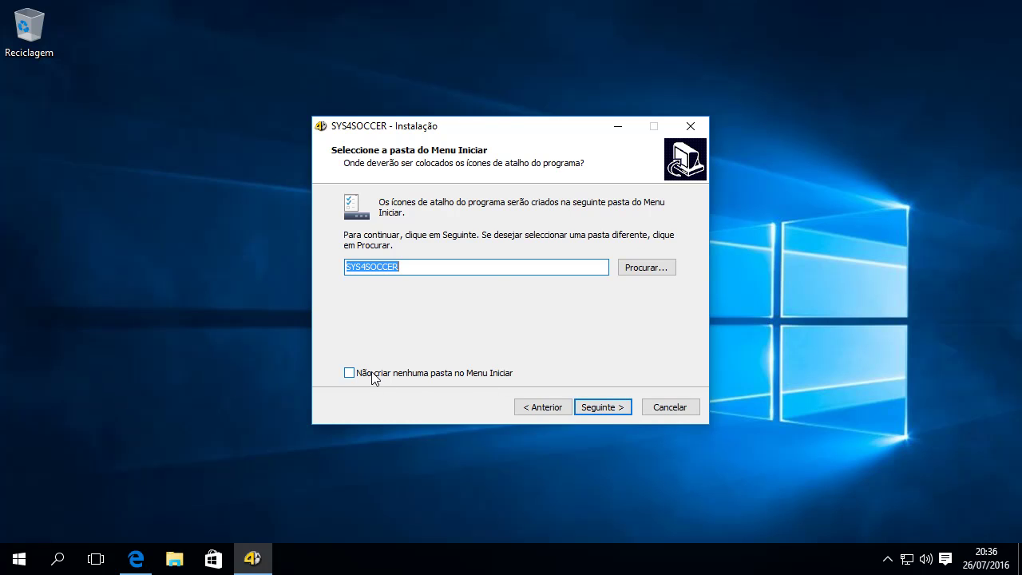
Install SYS4SOCCER with a desktop shortcut, finish without auto-launch, then start it from the shortcut.
left_click(615, 412)
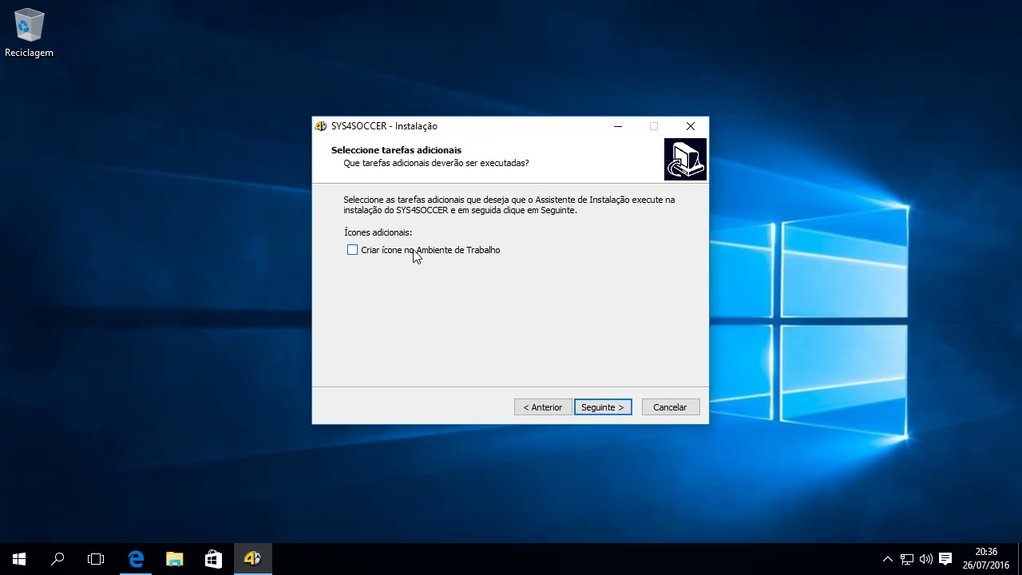
left_click(352, 251)
left_click(603, 409)
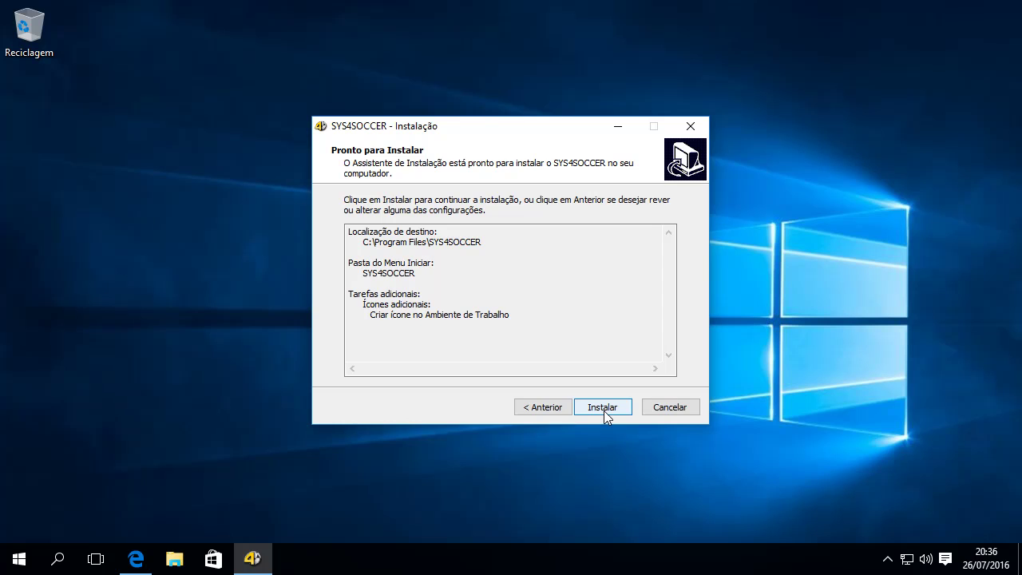
left_click(604, 411)
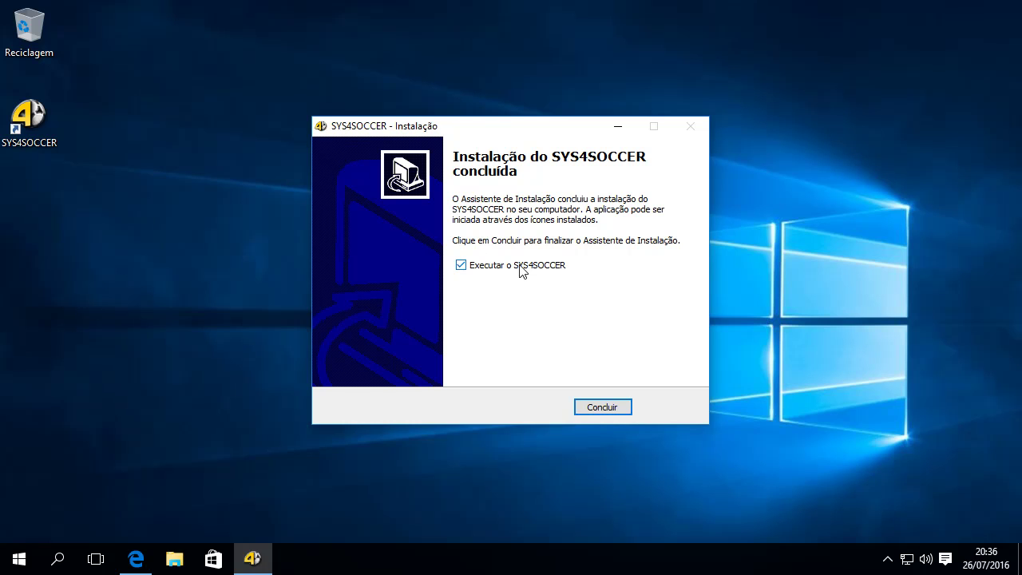
left_click(462, 266)
left_click(604, 409)
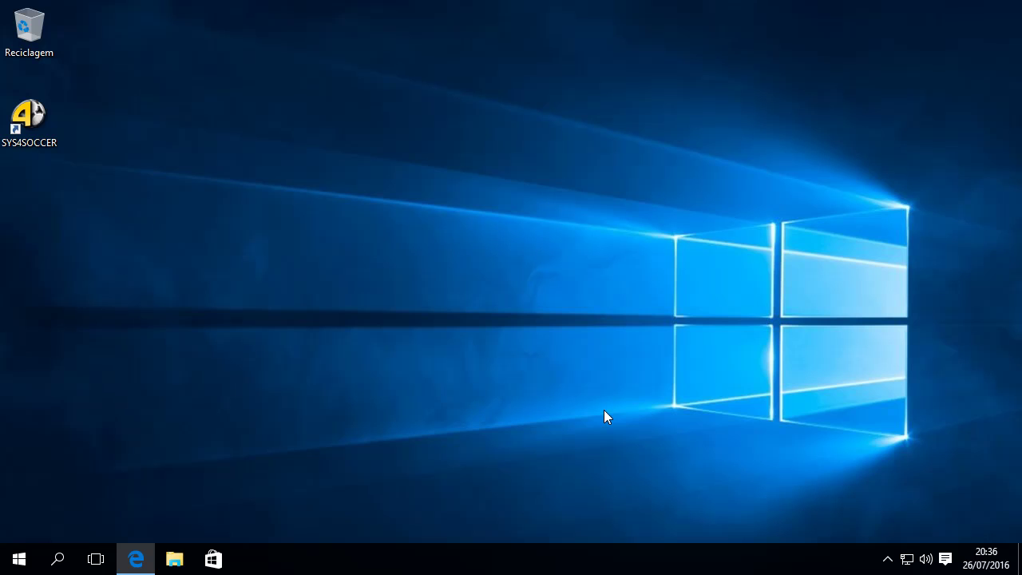
double_click(46, 142)
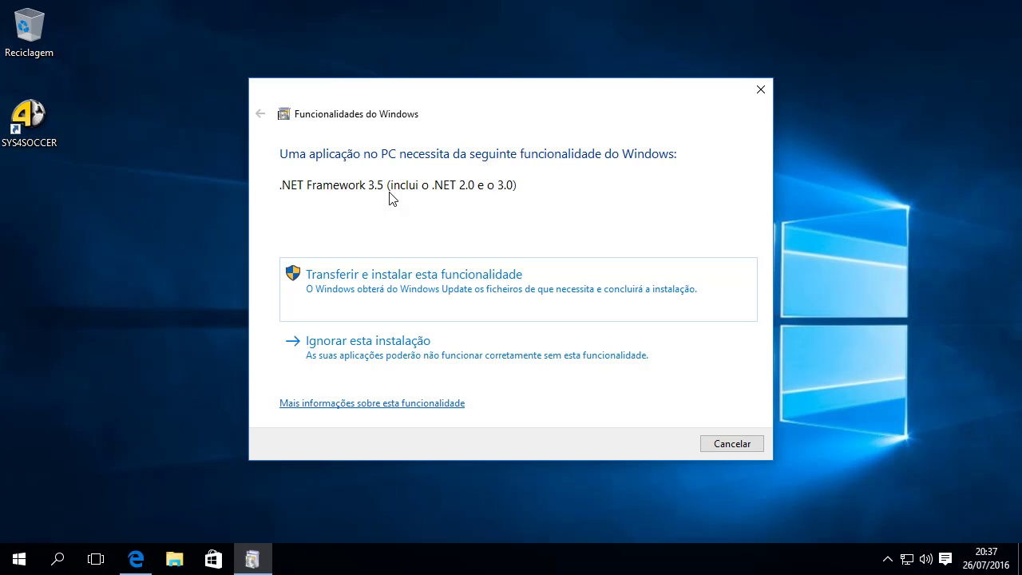
Download and install .NET Framework 3.5 via Windows Features, then close the success message.
left_click(368, 296)
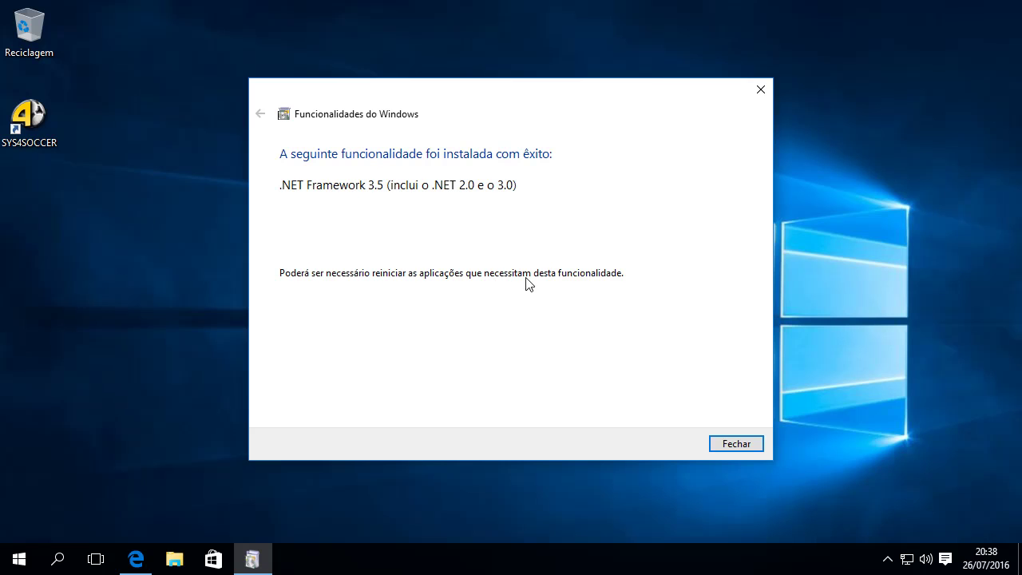
left_click(743, 446)
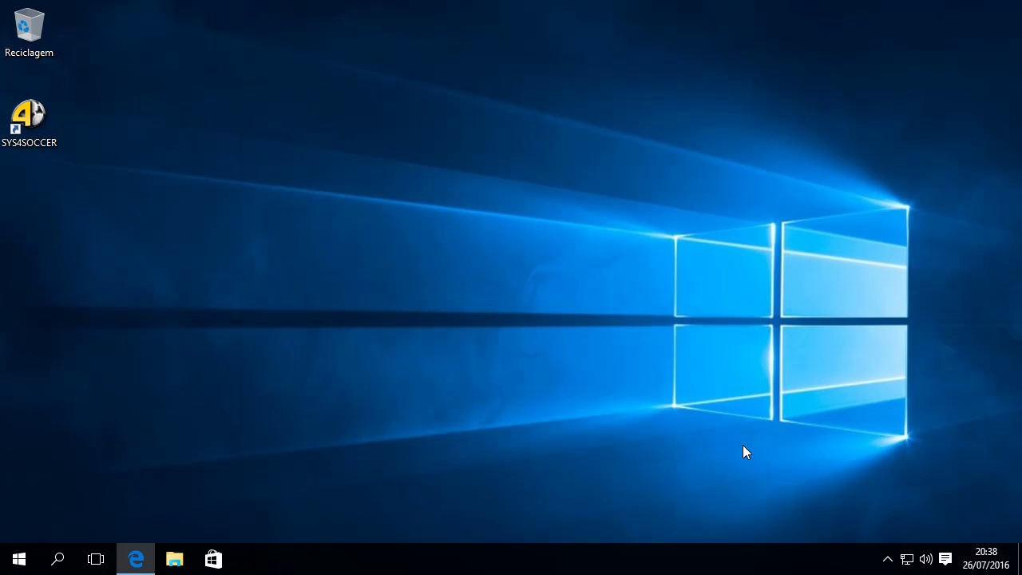
double_click(53, 148)
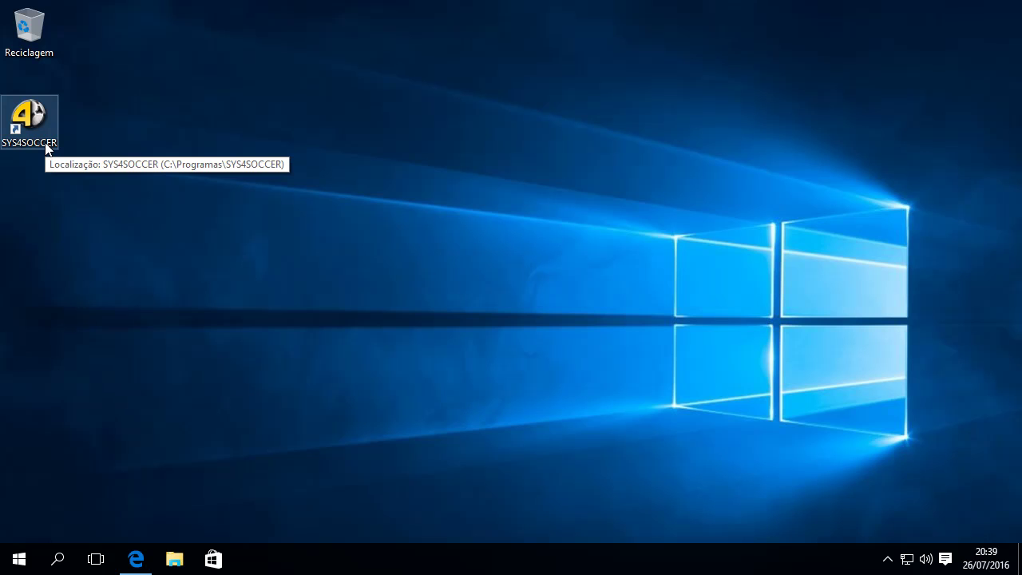
left_click(45, 144)
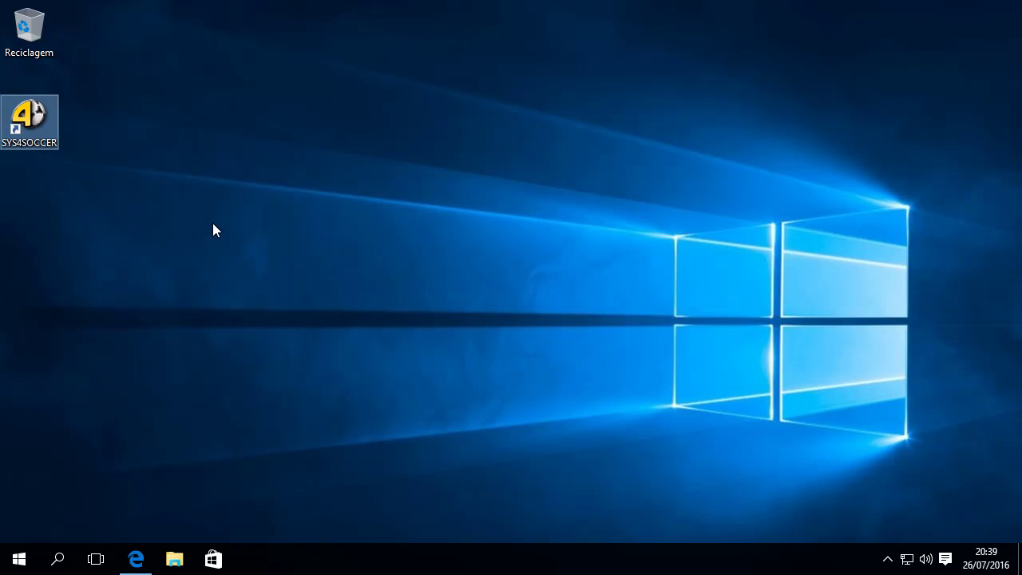
In the shortcut's Compatibilidade properties, enable 'Executar este programa como administrador' and save.
right_click(45, 137)
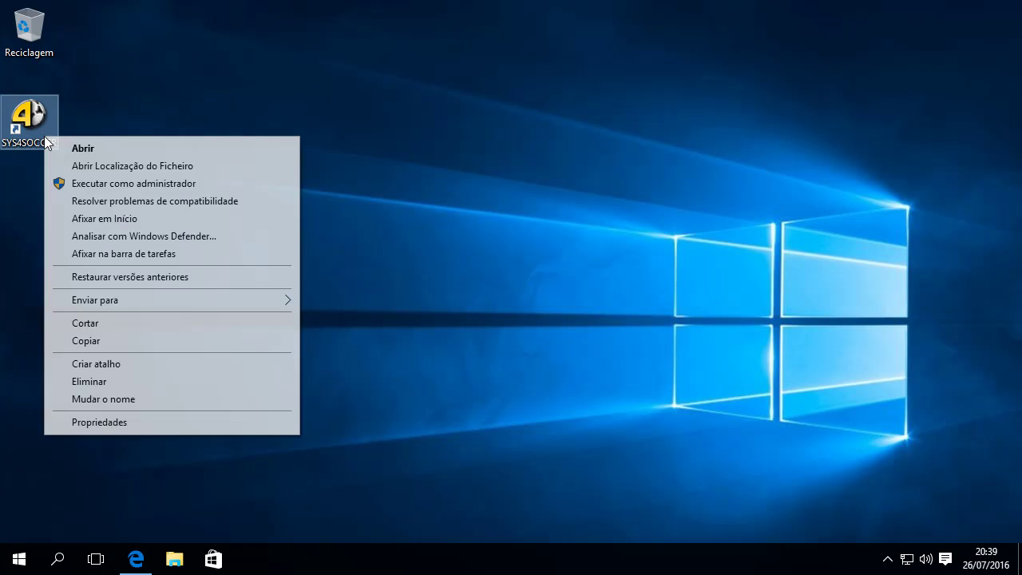
left_click(121, 423)
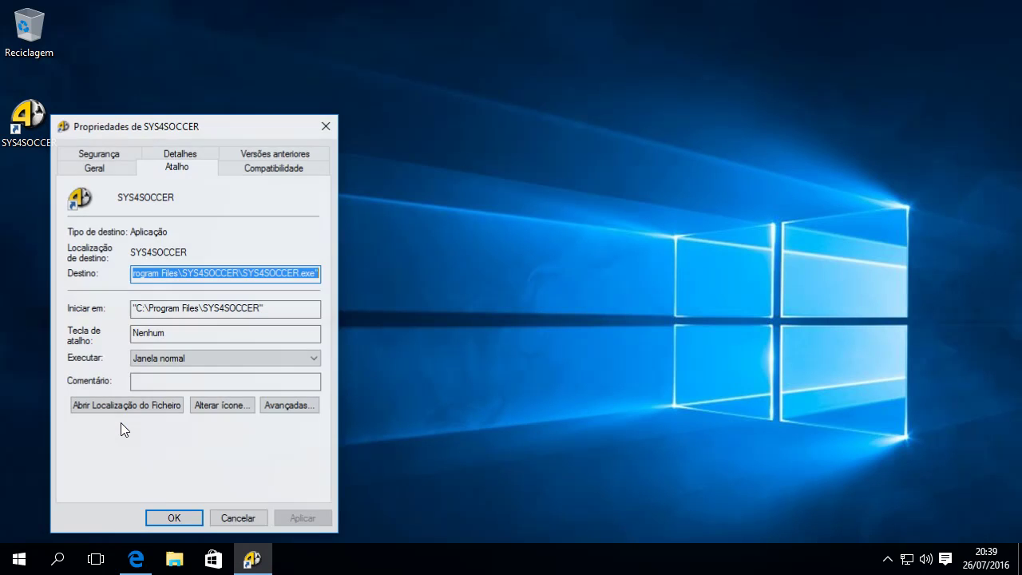
left_click_drag(256, 138, 613, 55)
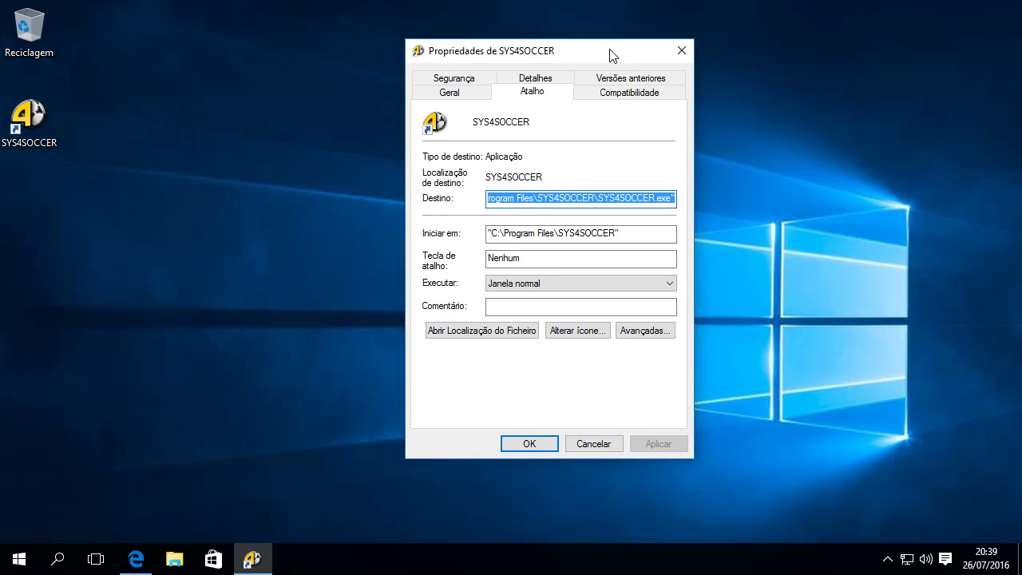
left_click(612, 95)
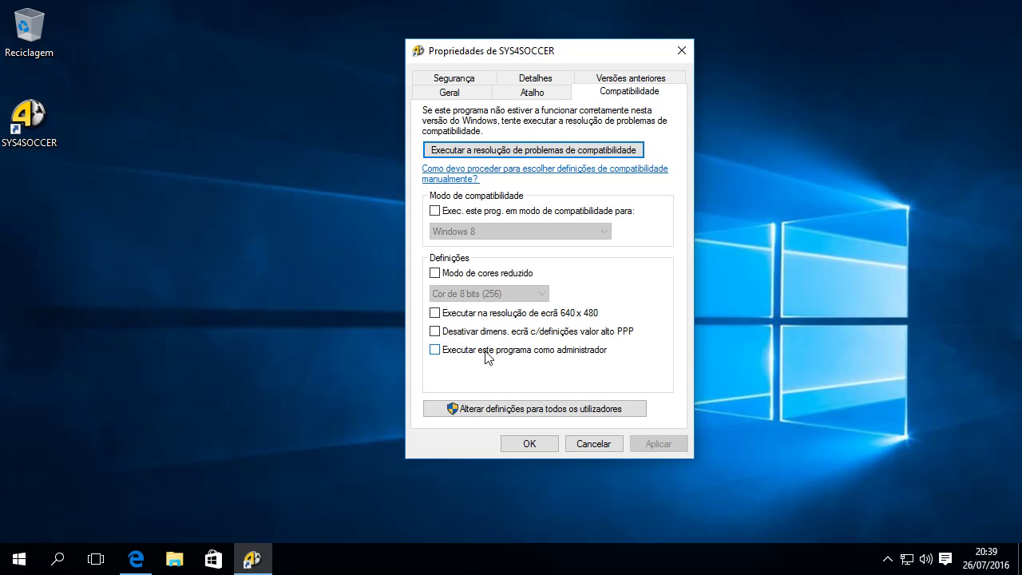
left_click(439, 352)
left_click(540, 444)
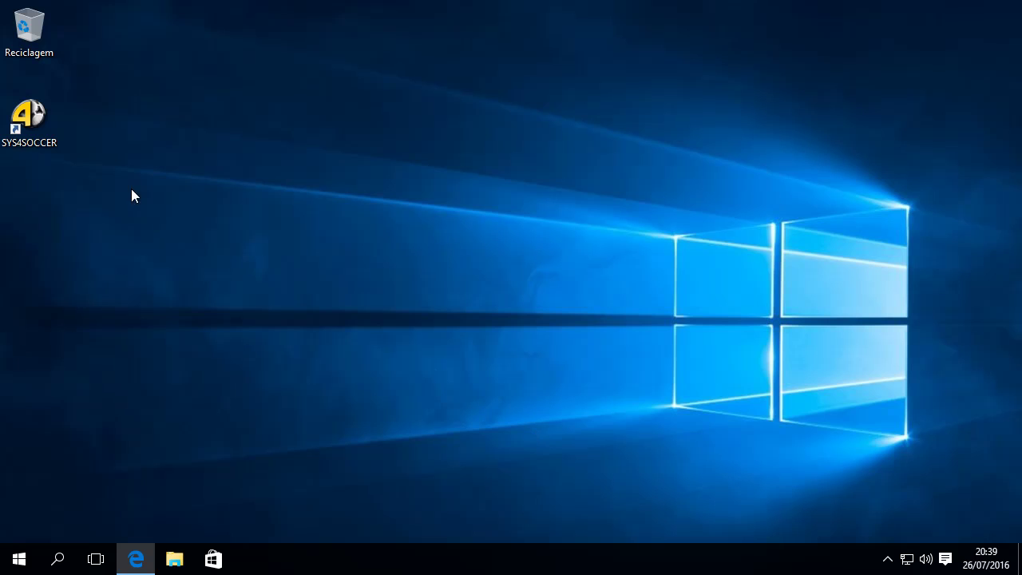
Launch SYS4SOCCER from its desktop shortcut and approve the administrator prompt.
double_click(38, 138)
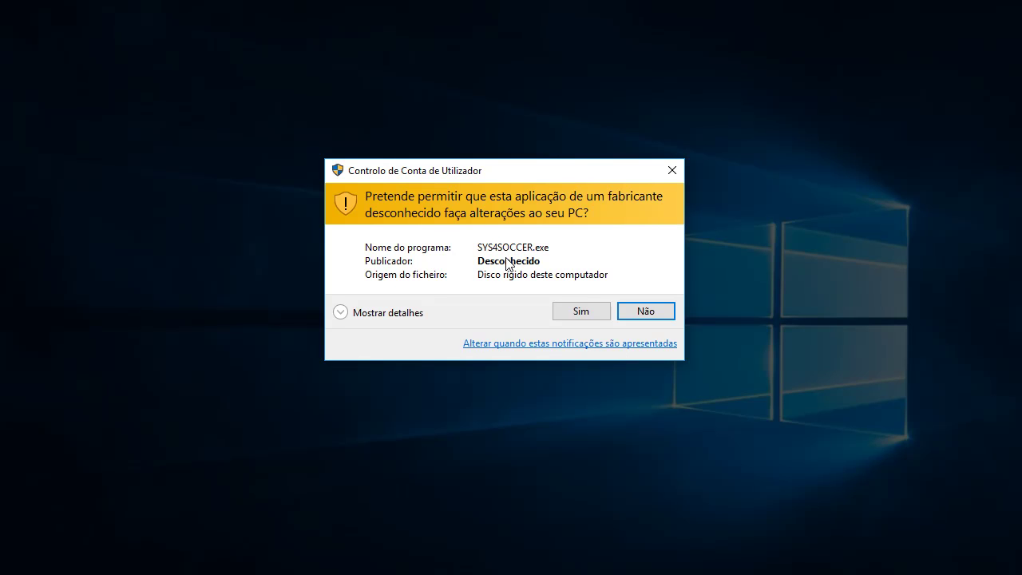
left_click(581, 311)
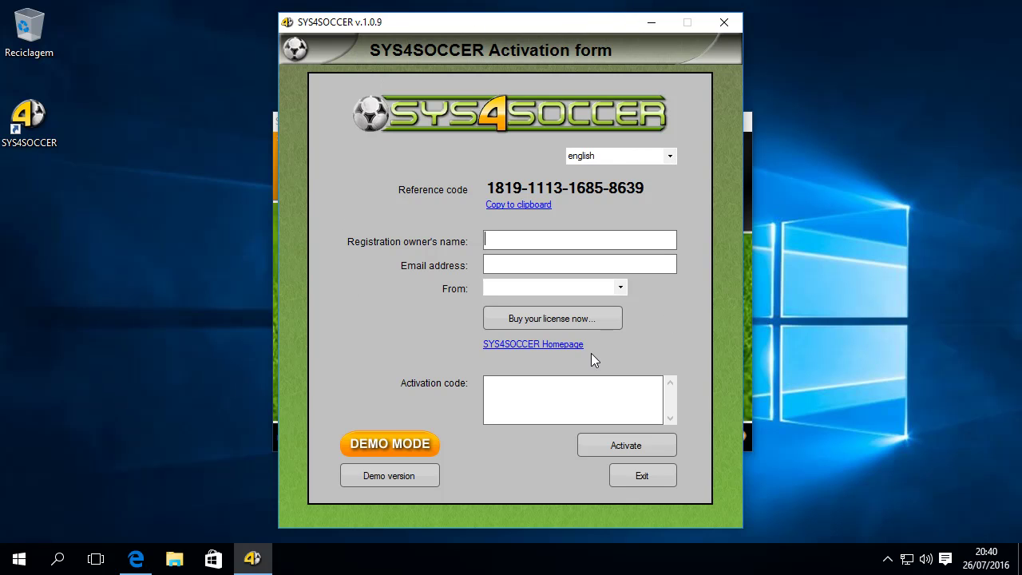
Set the activation form language to portugues, choose Demonstração, and acknowledge the DEMO MODE notice.
left_click(672, 158)
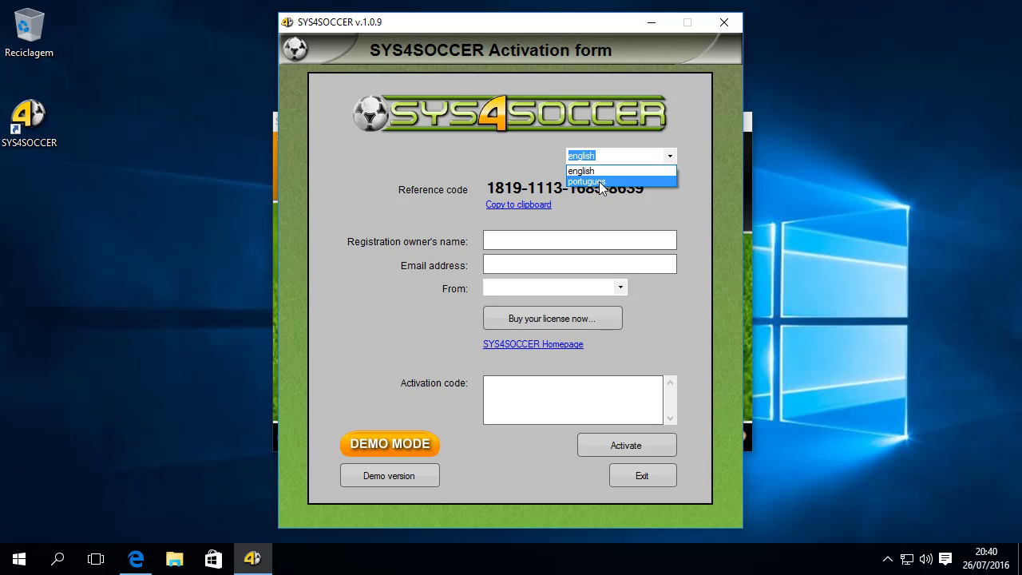
left_click(669, 181)
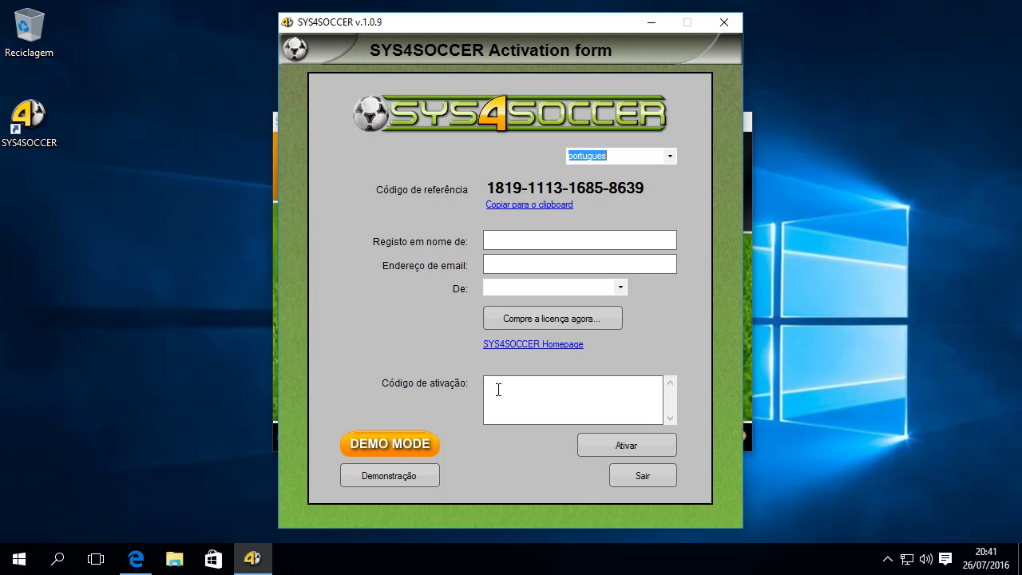
left_click(397, 476)
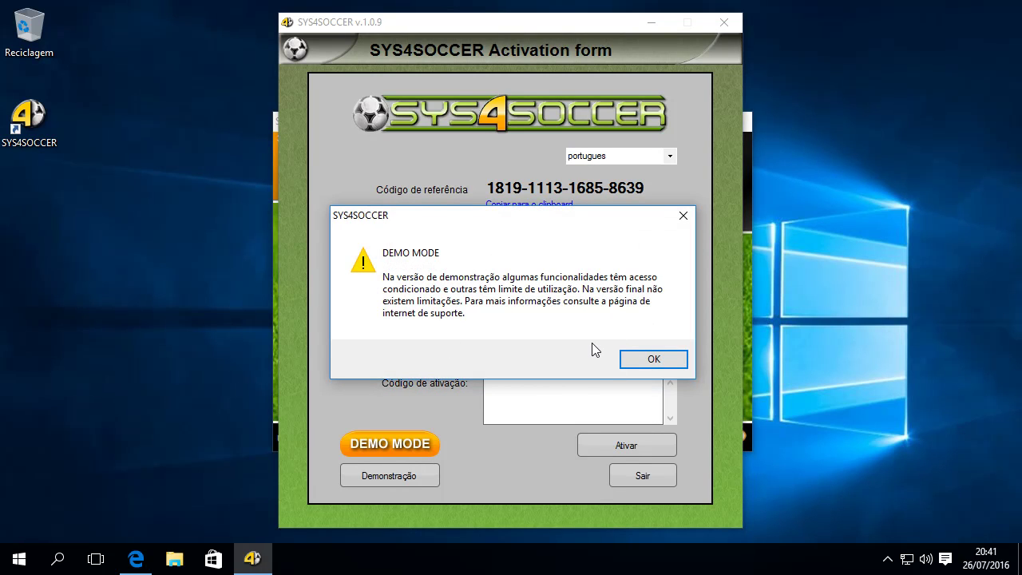
left_click(653, 360)
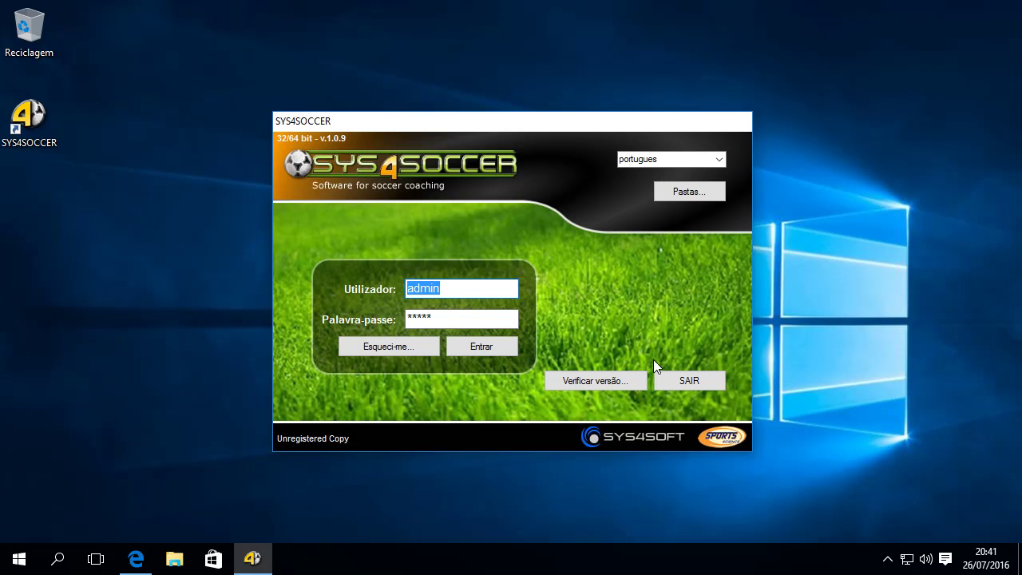
Log in with the pre-filled default user to reach the Menu Principal, then exit with Sair.
left_click(464, 288)
left_click_drag(440, 289, 351, 286)
left_click_drag(446, 318, 379, 315)
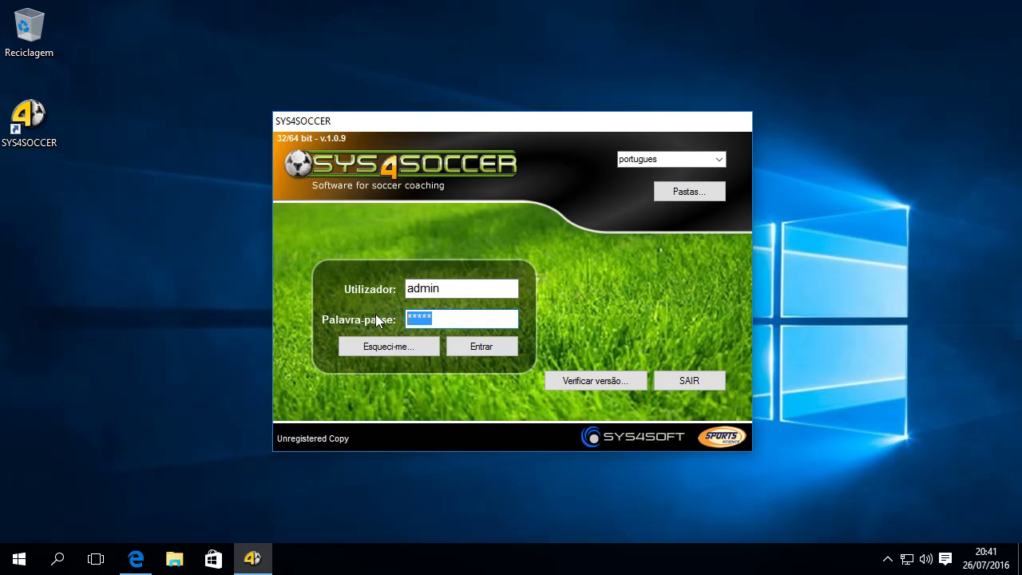
left_click(485, 350)
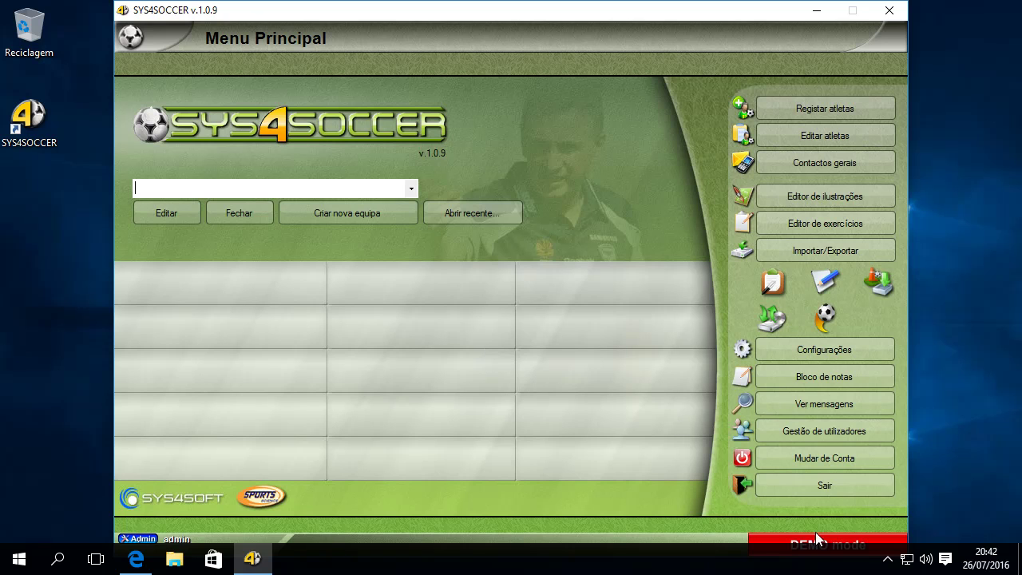
left_click(822, 489)
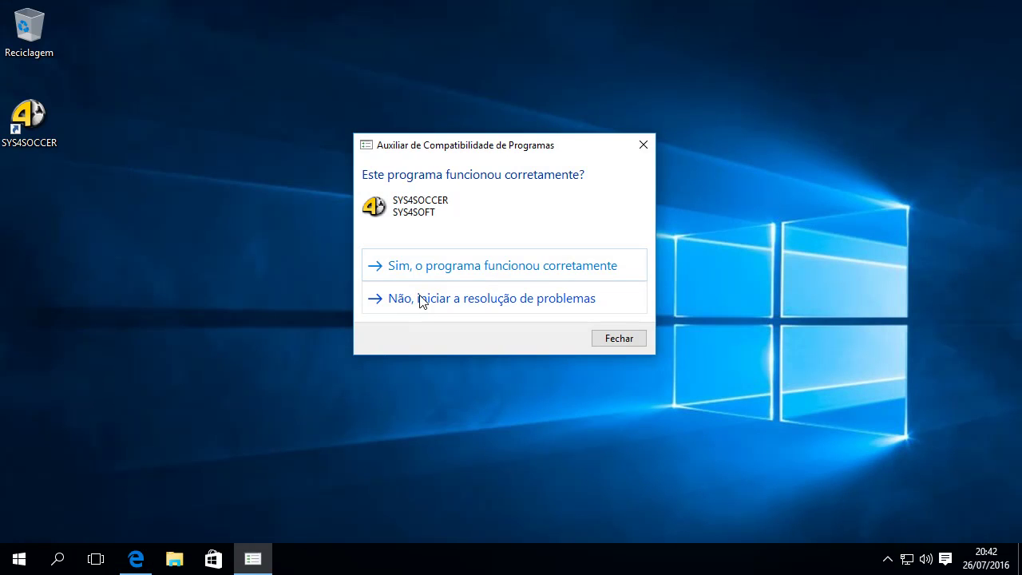
Confirm the program worked, relaunch SYS4SOCCER with admin approval, and follow its buy-licence link.
left_click(448, 268)
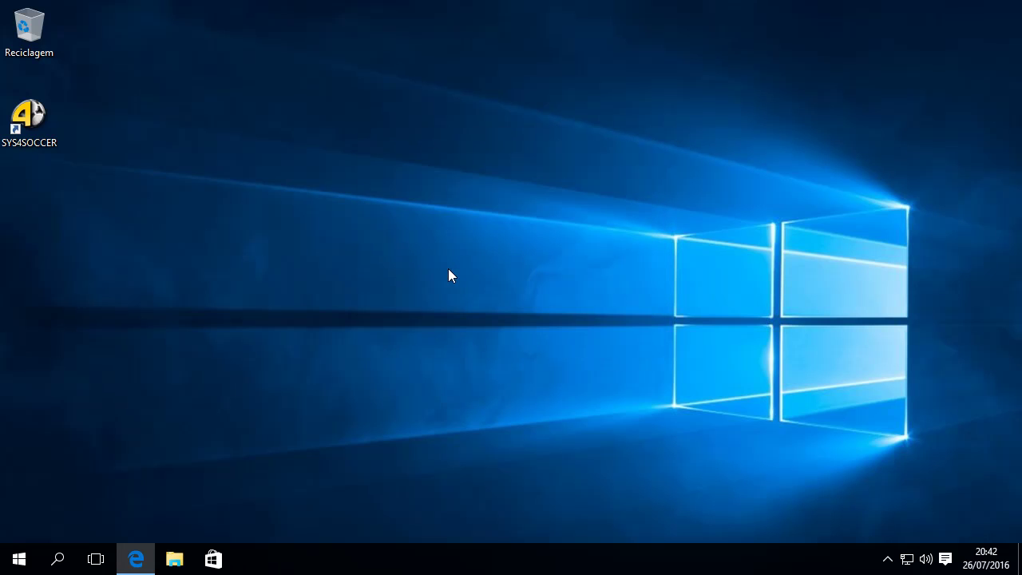
double_click(41, 124)
left_click(575, 307)
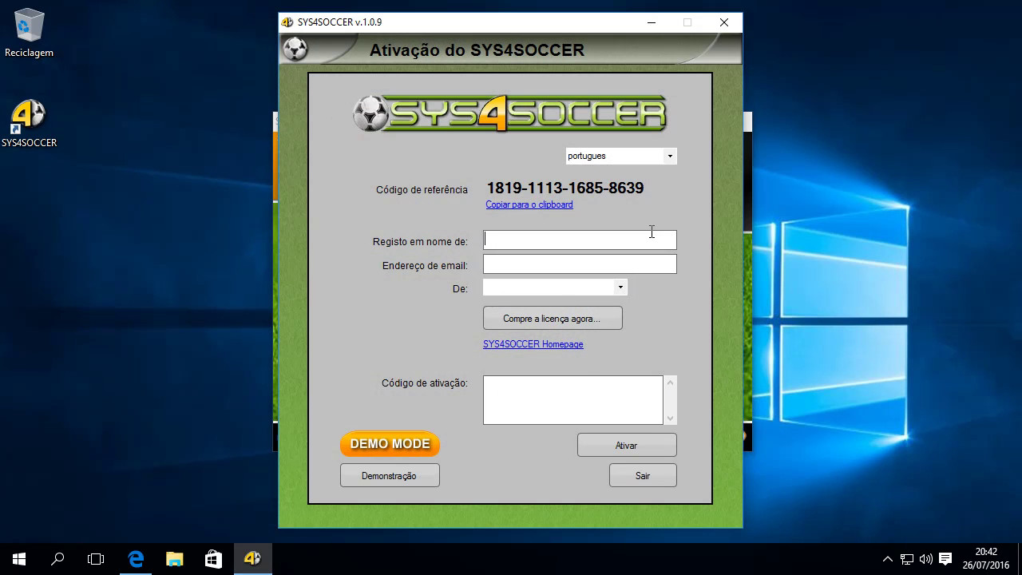
left_click(527, 319)
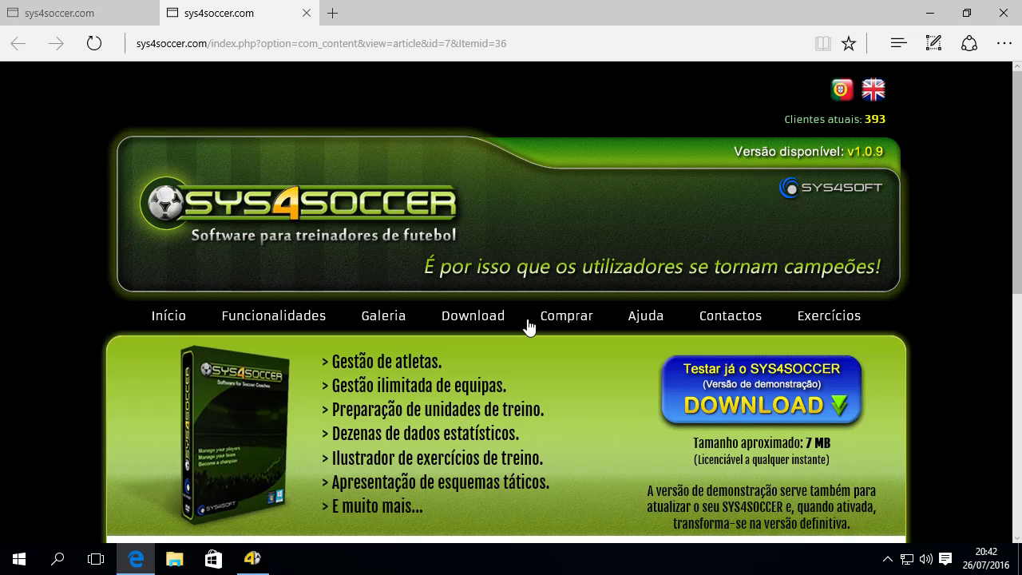
Scroll down the sys4soccer.com site and open the Comprar Licença order page with the €78 price.
scroll(528, 327, "down", 2)
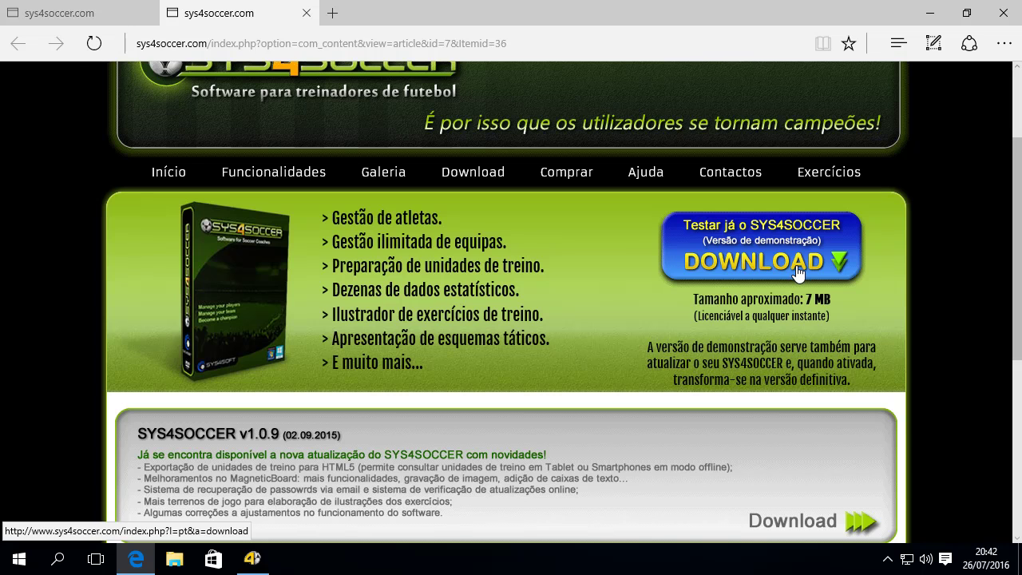
scroll(807, 304, "down", 2)
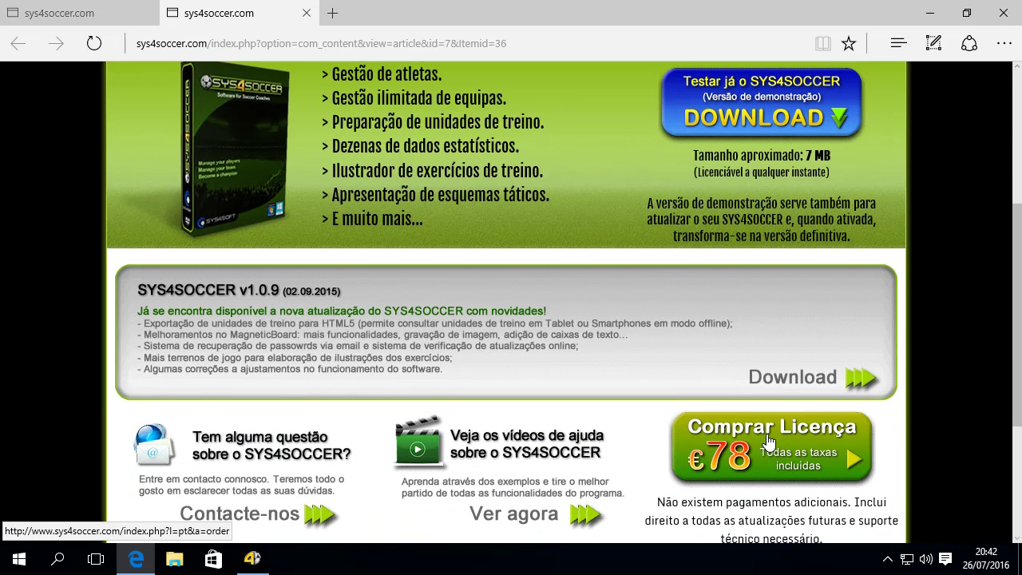
left_click(769, 442)
scroll(607, 394, "down", 1)
scroll(607, 394, "down", 1)
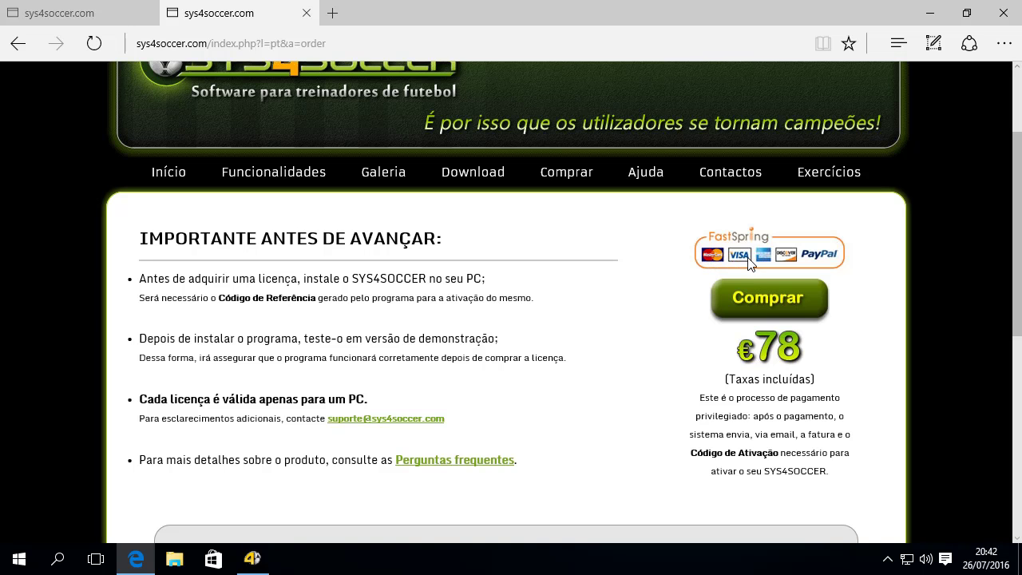
Proceed to the FastSpring checkout and look over the customer details form.
left_click(777, 299)
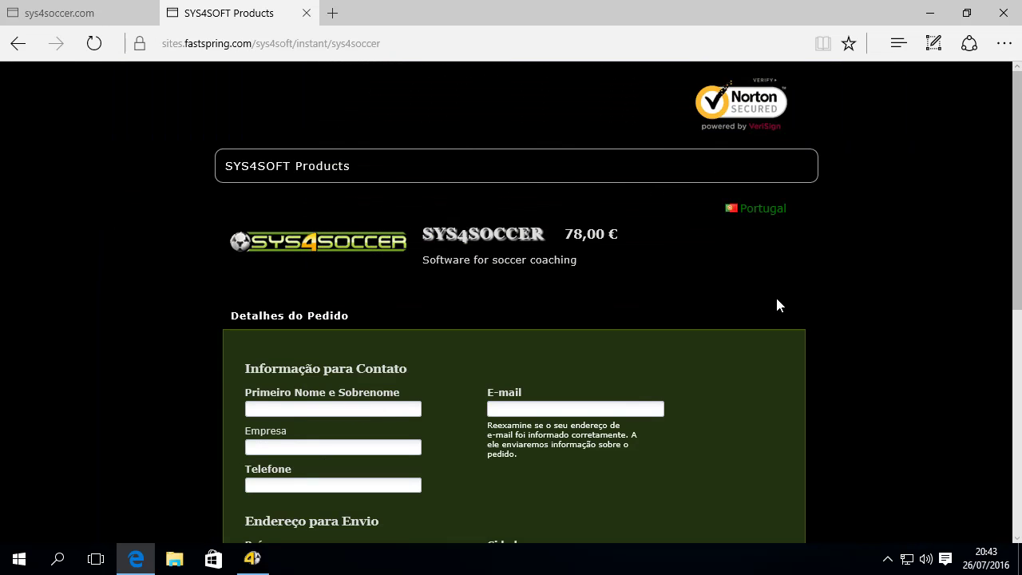
scroll(349, 339, "down", 1)
scroll(344, 287, "down", 3)
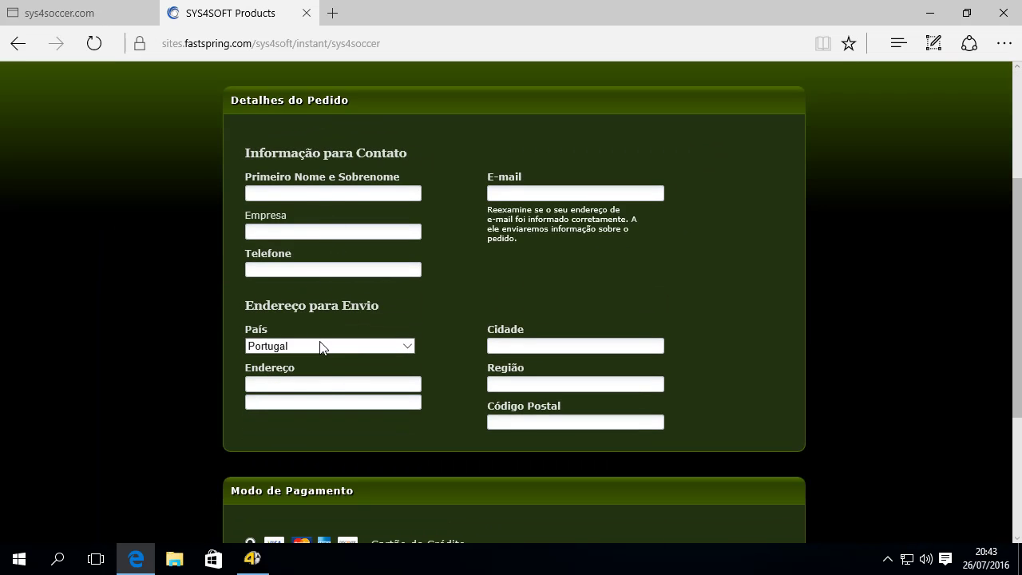
scroll(333, 388, "down", 2)
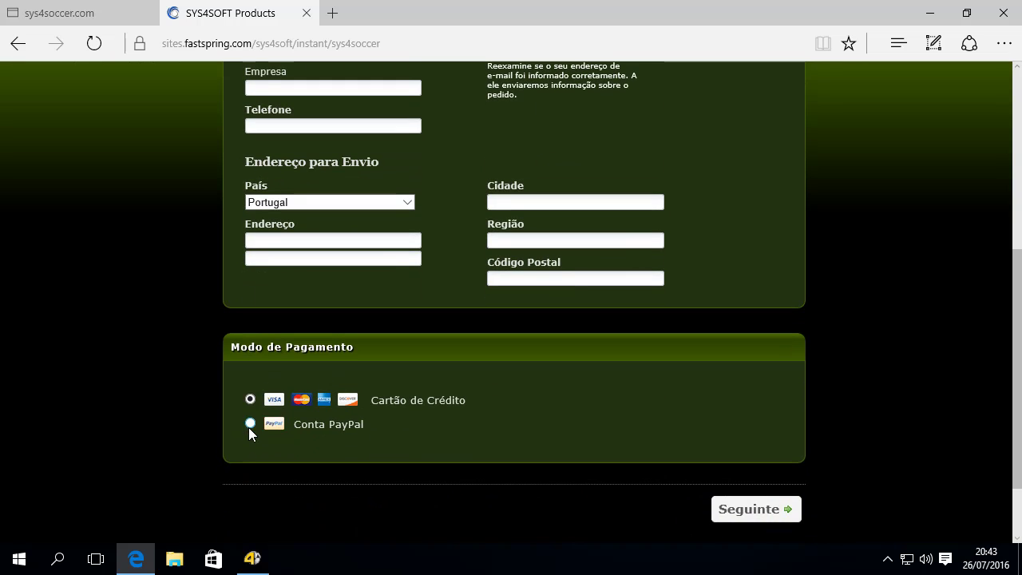
scroll(305, 335, "up", 2)
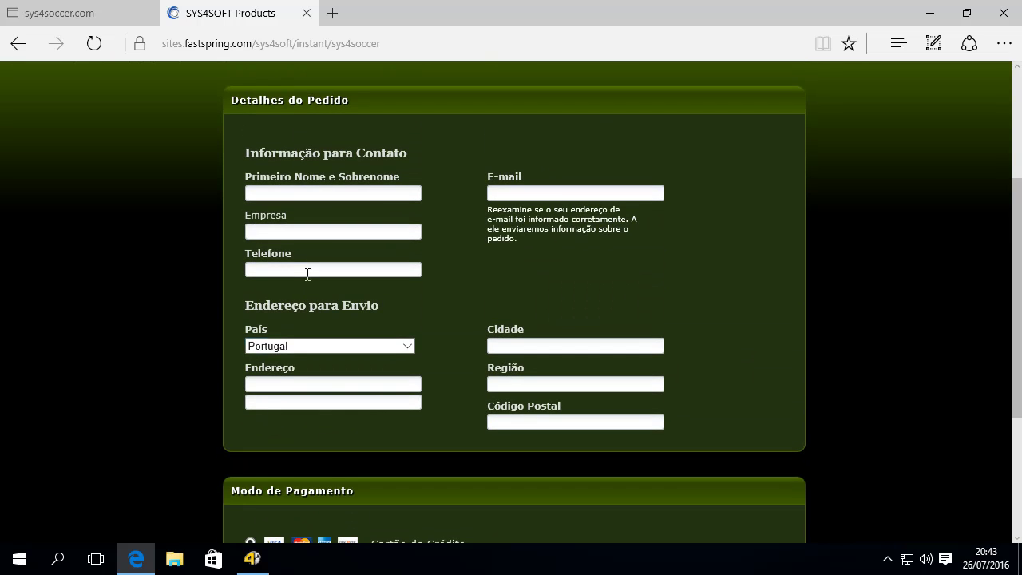
Enter the buyer's first name, company, phone number and both street address lines.
left_click(287, 199)
key("Tab")
type("teste")
left_click(273, 268)
type("123142341234")
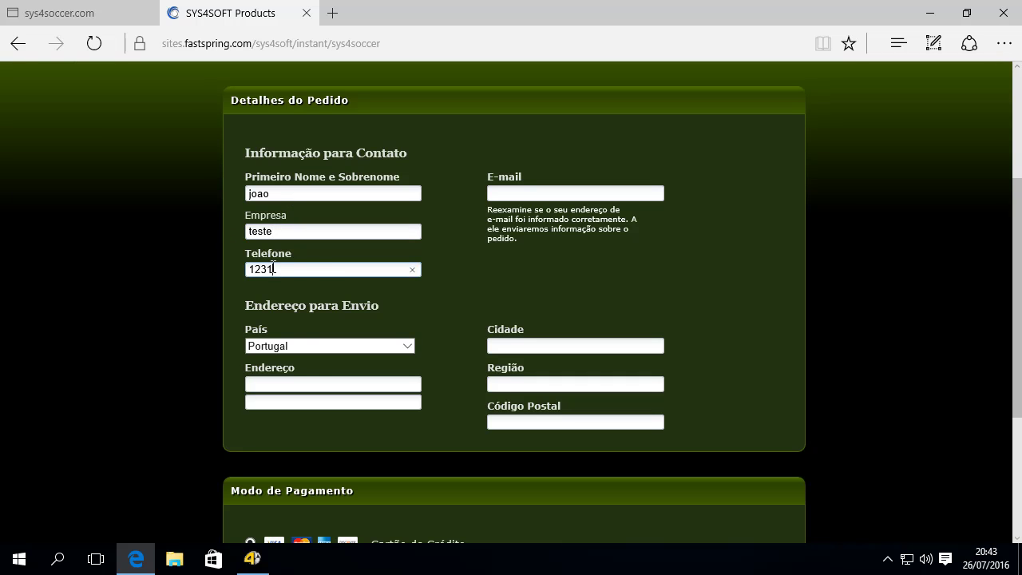
left_click(292, 384)
type("rua")
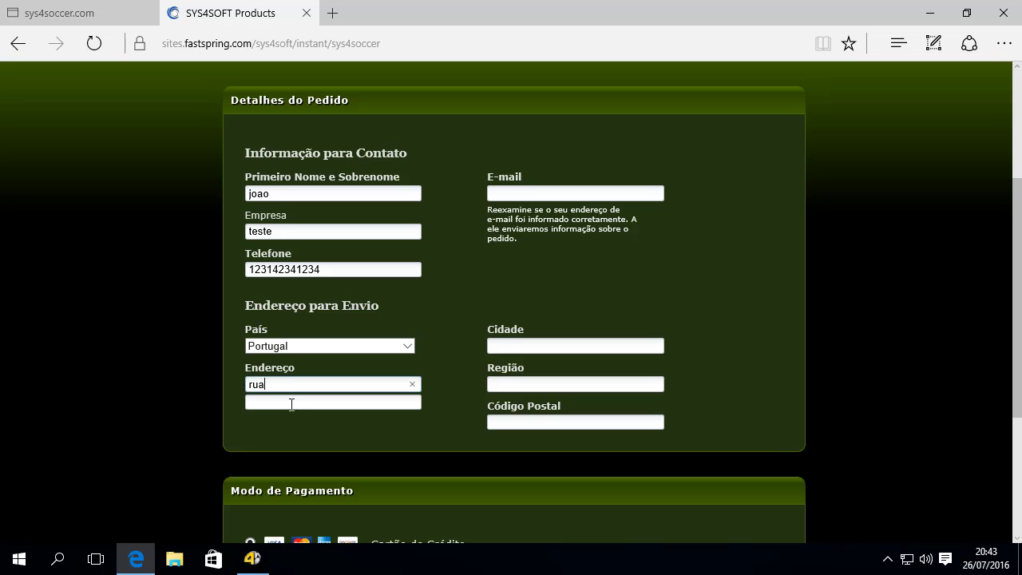
left_click(288, 403)
type("asdasd")
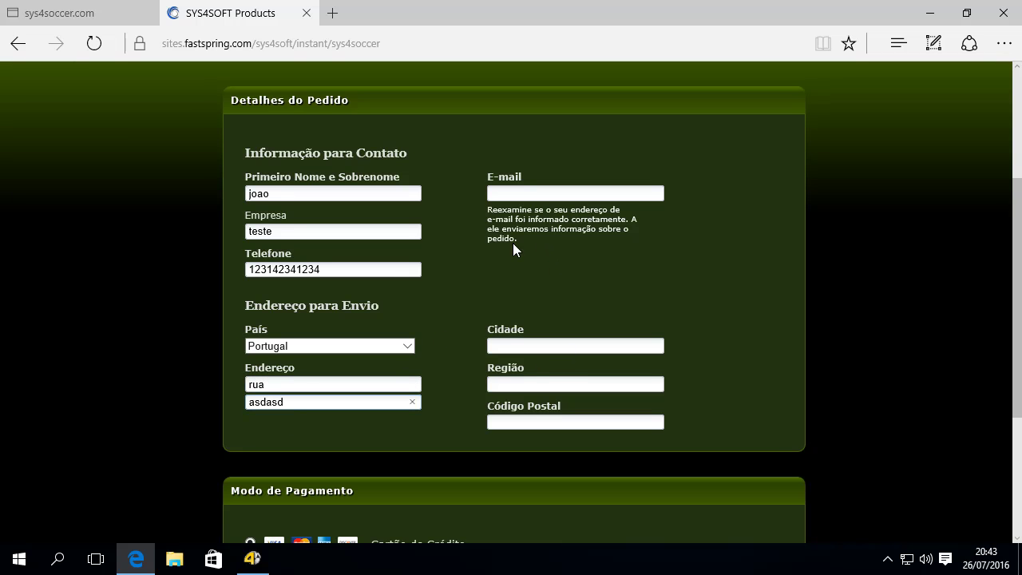
Fill in the buyer's e-mail, city and postal code, then continue to the next checkout step.
left_click(526, 193)
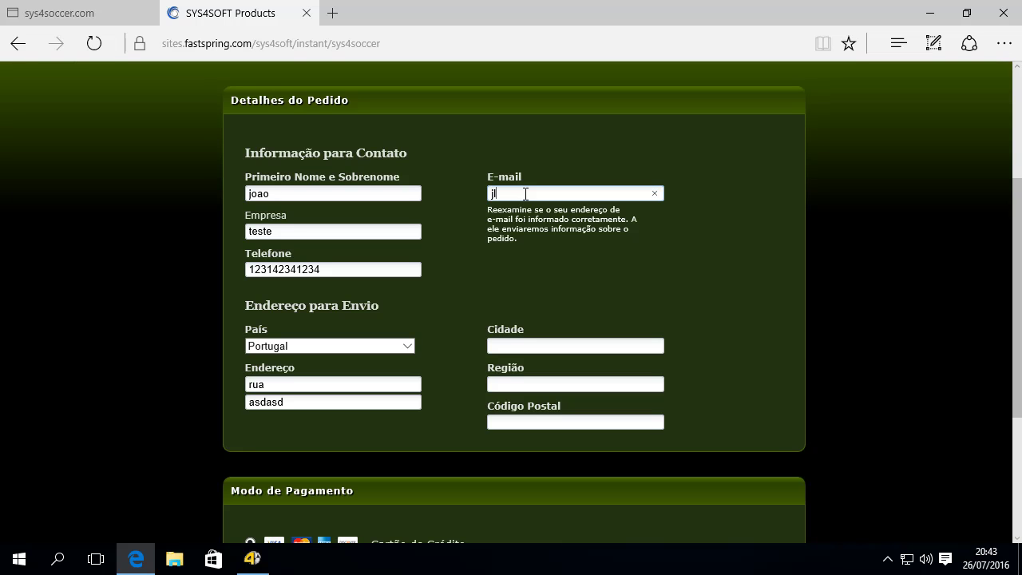
type("sys4soccer.")
key("BackSpace")
type("@teste.pt")
left_click(533, 345)
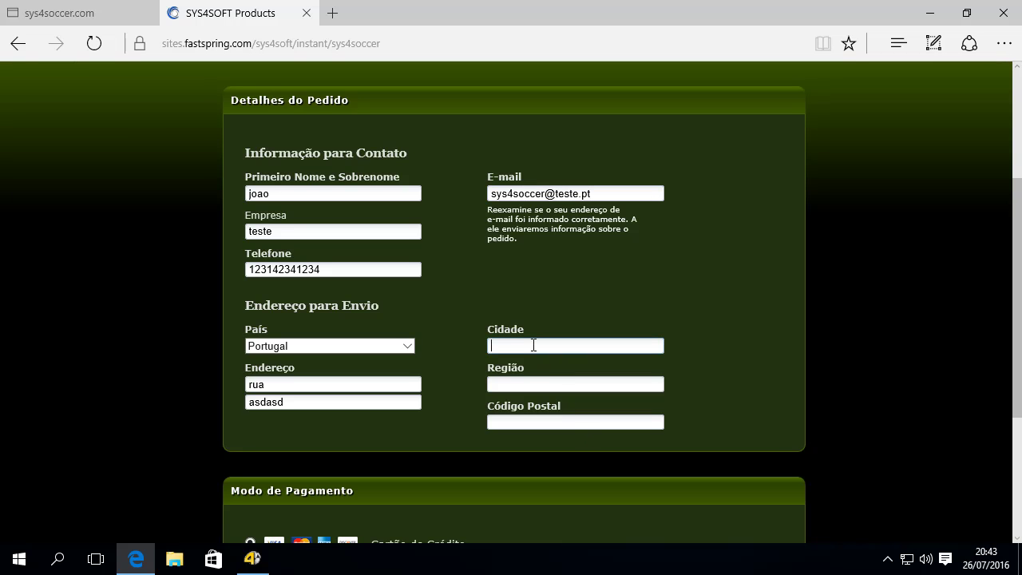
type("lisboa")
key("Tab")
type("lisboa")
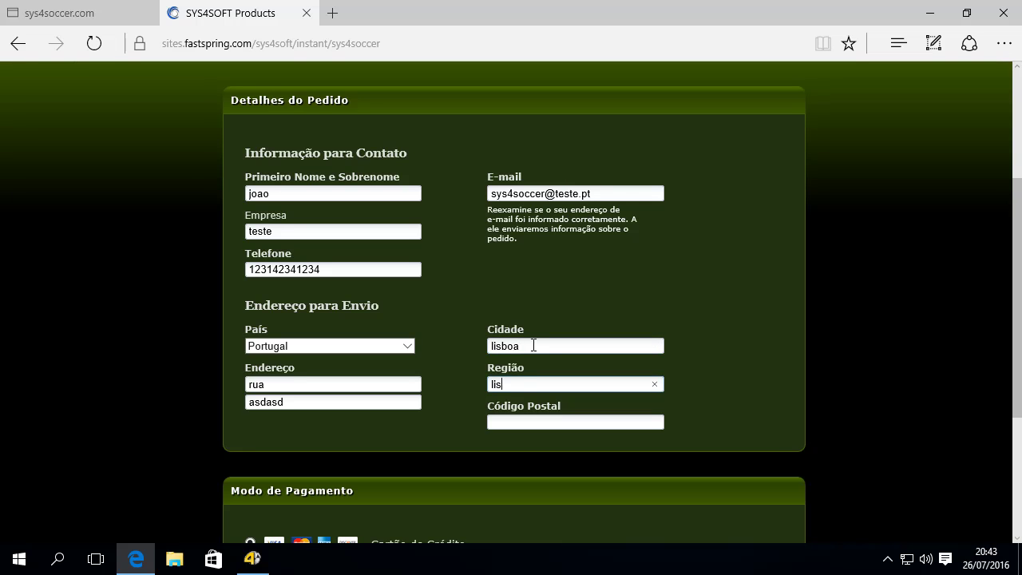
key("Tab")
type("34572")
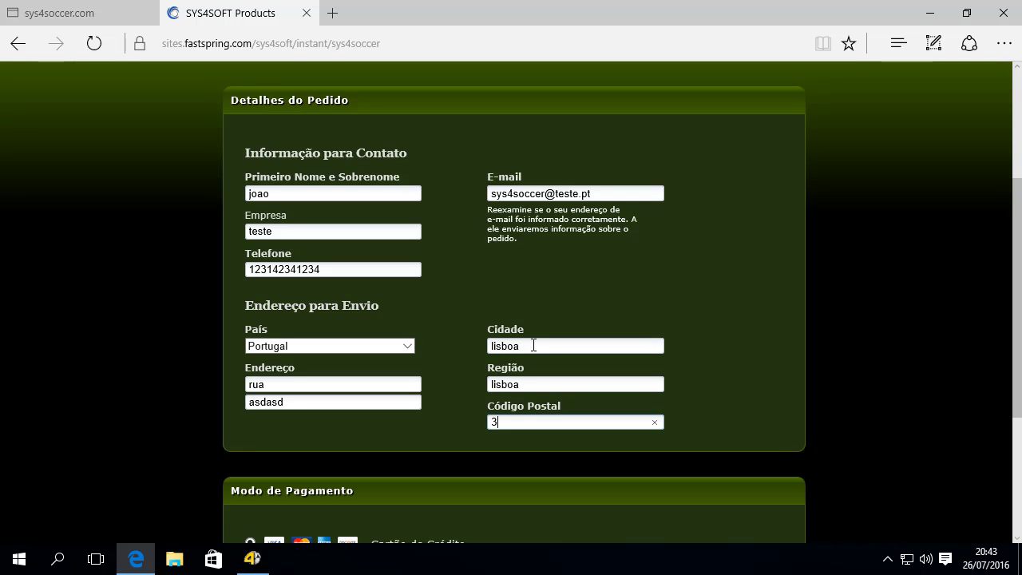
type("9")
scroll(694, 328, "down", 2)
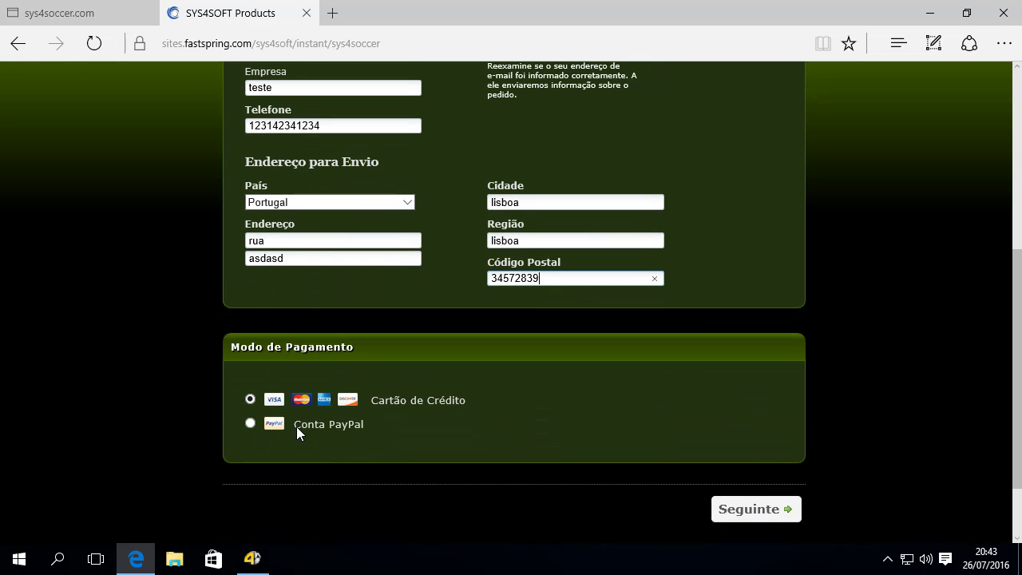
left_click(763, 515)
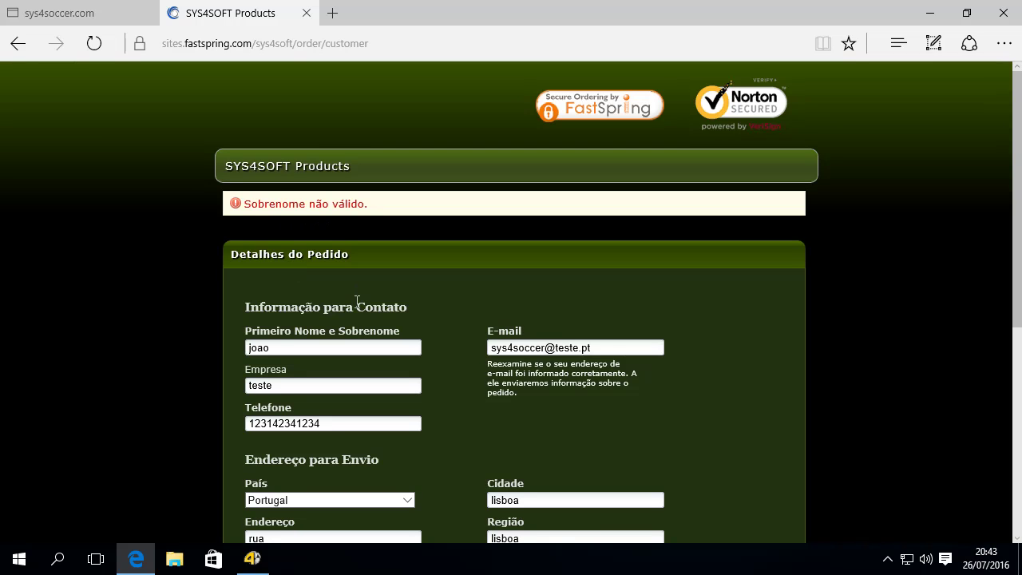
Add the buyer's surname to the contact name and submit the customer details.
left_click(313, 344)
scroll(375, 323, "down", 3)
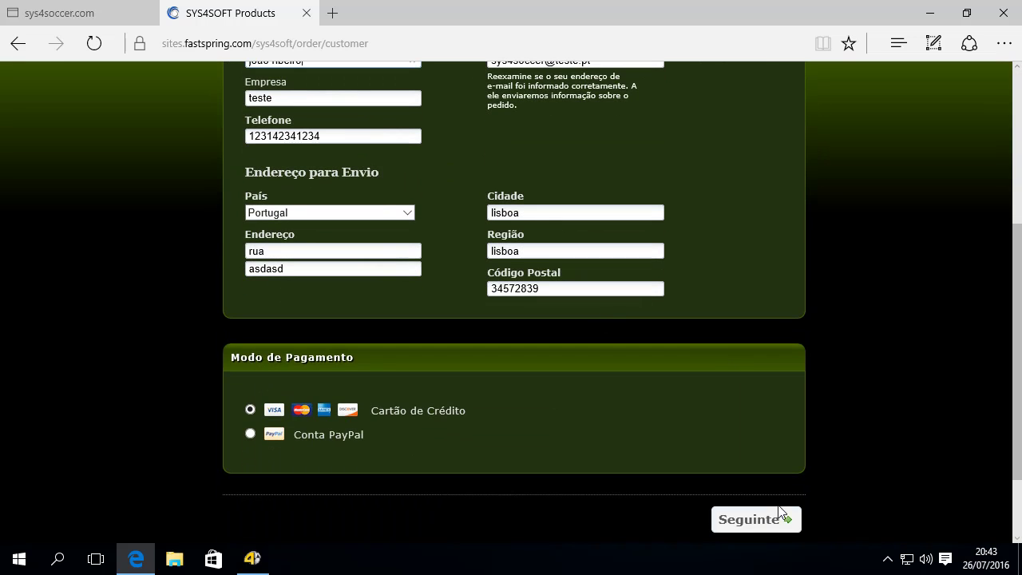
left_click(757, 525)
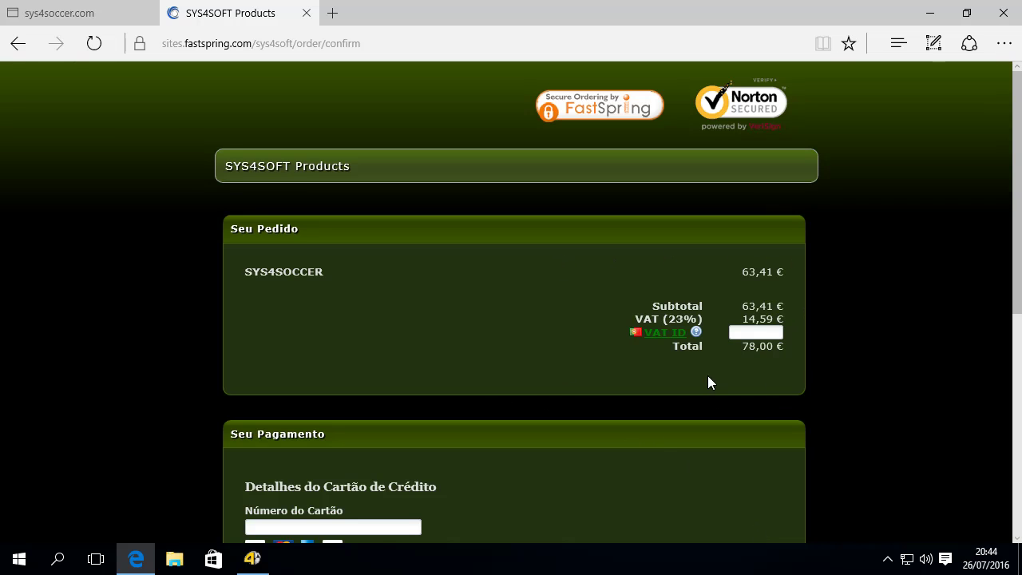
Select the FastSpring Reference key field and bring the SYS4SOCCER activation window forward.
scroll(519, 386, "down", 2)
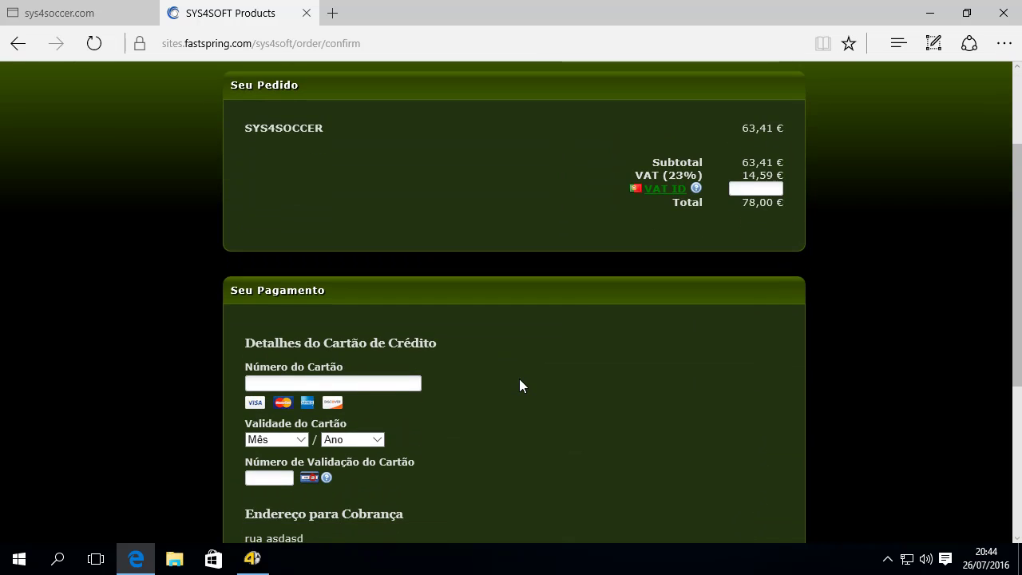
scroll(519, 386, "down", 2)
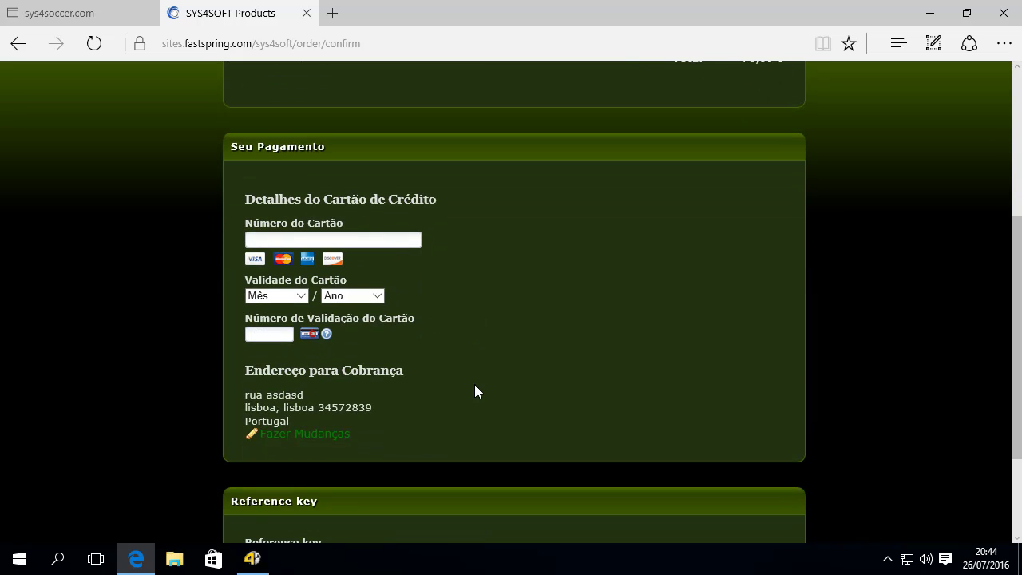
scroll(476, 391, "down", 2)
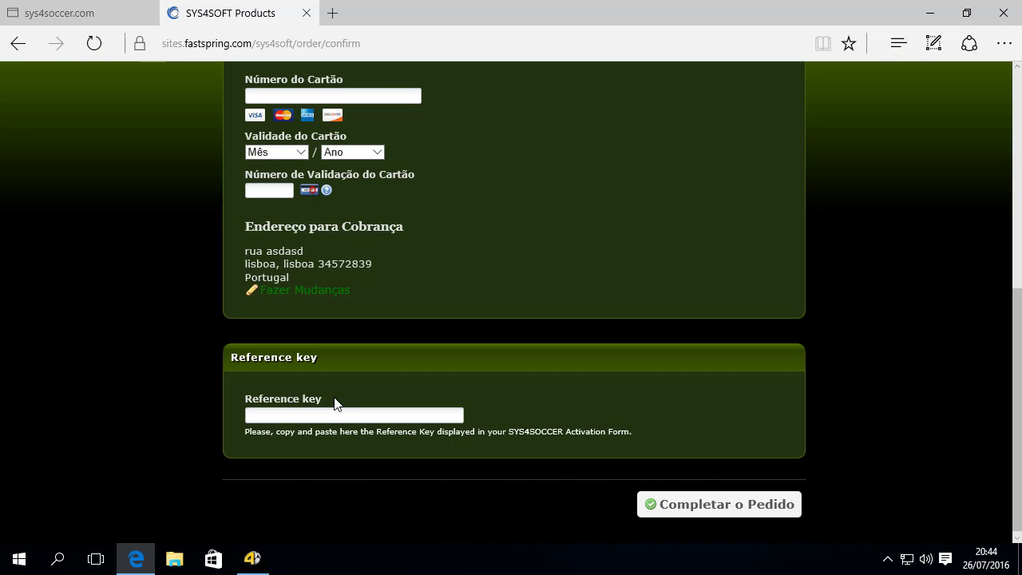
left_click(283, 416)
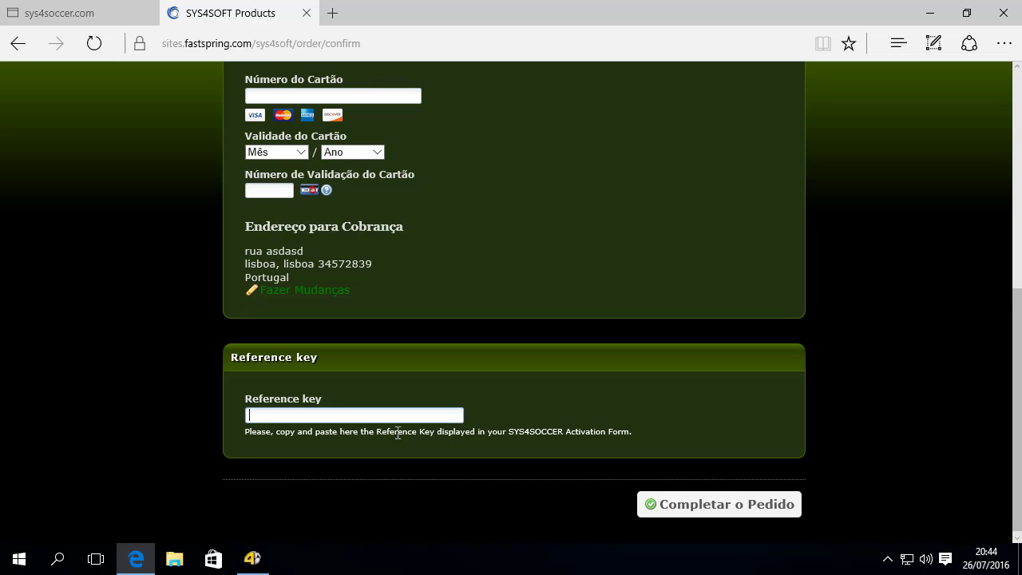
left_click(254, 559)
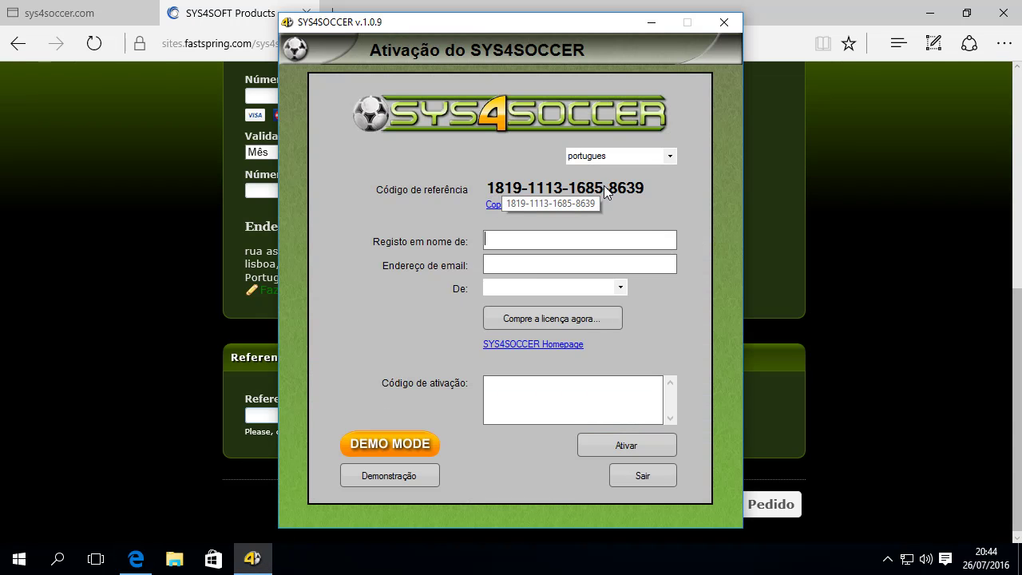
Copy the activation window's reference code and paste it into the FastSpring Reference key field.
left_click_drag(574, 32, 829, 31)
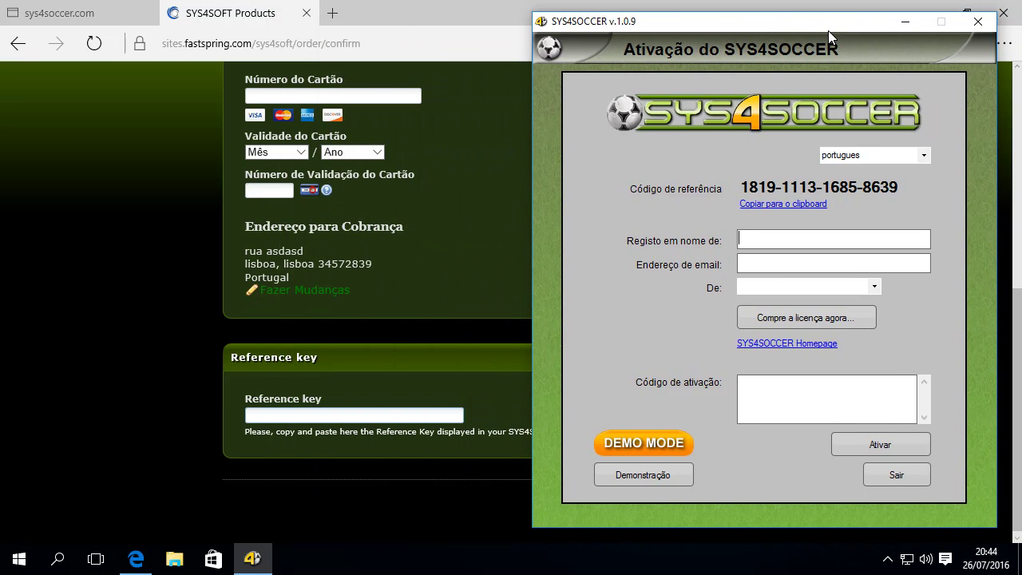
left_click(801, 205)
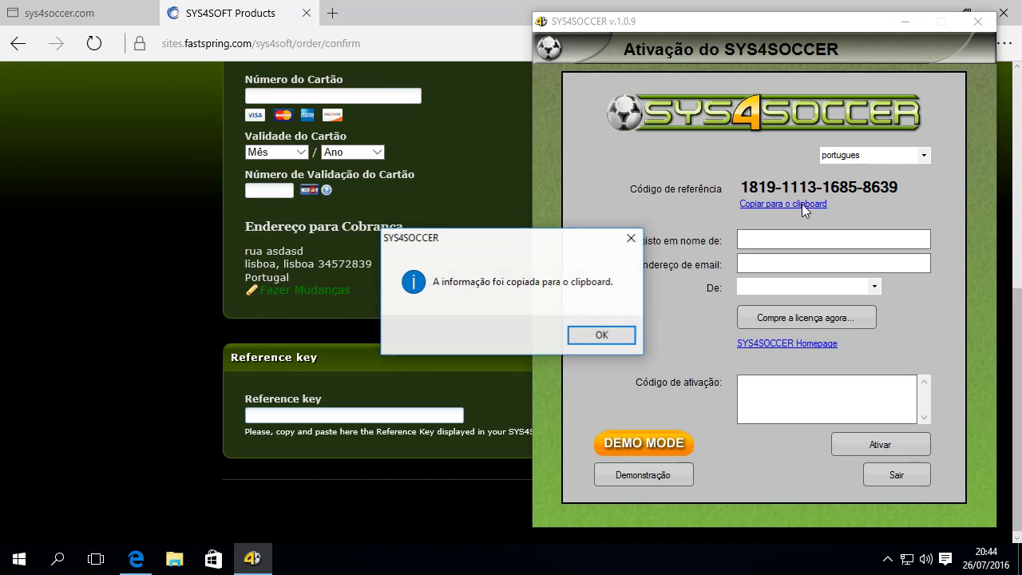
left_click(606, 334)
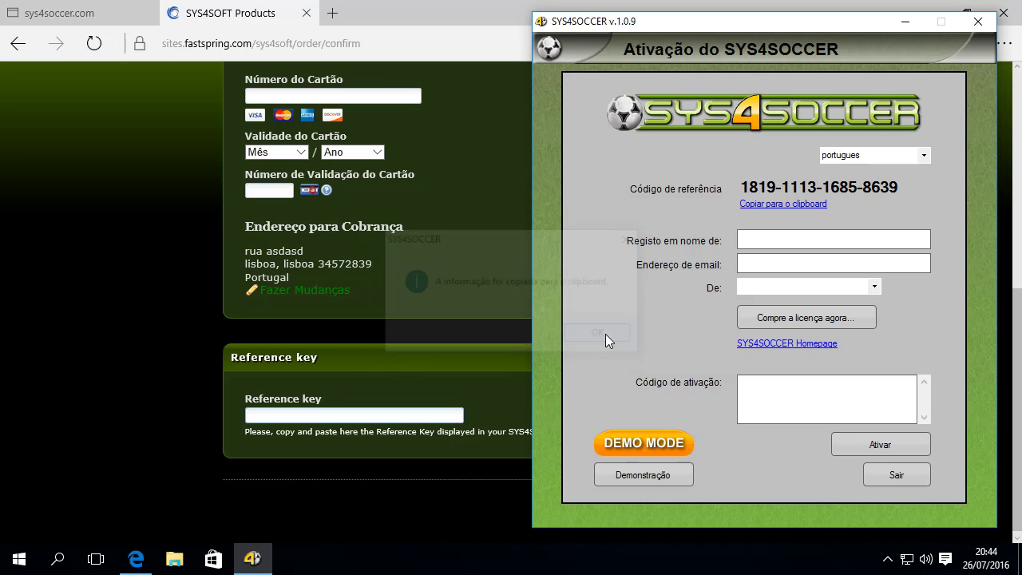
left_click(281, 417)
right_click(280, 416)
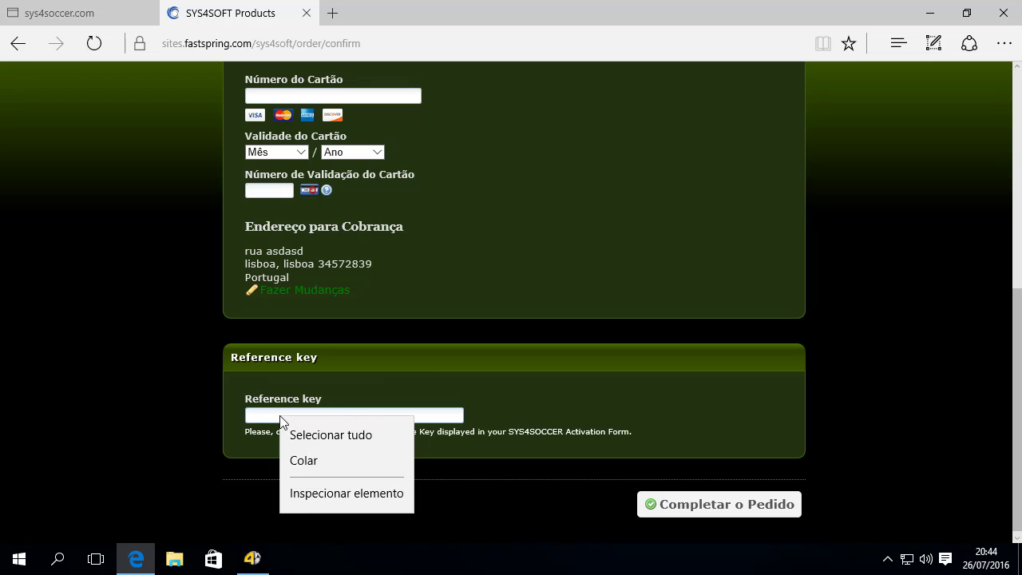
left_click(302, 461)
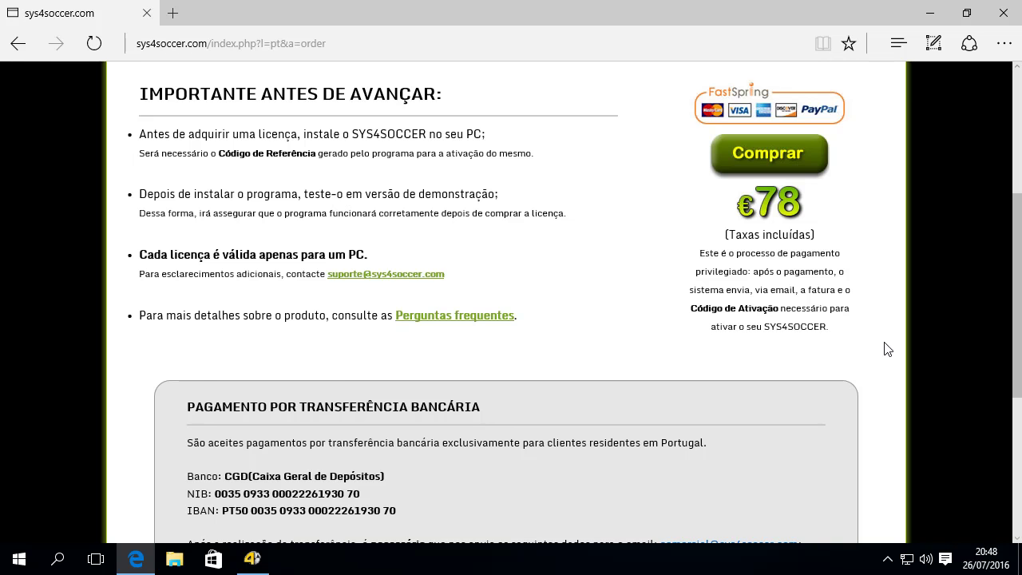
Scroll down the sys4soccer.com order page to the bank-transfer details.
scroll(885, 349, "down", 4)
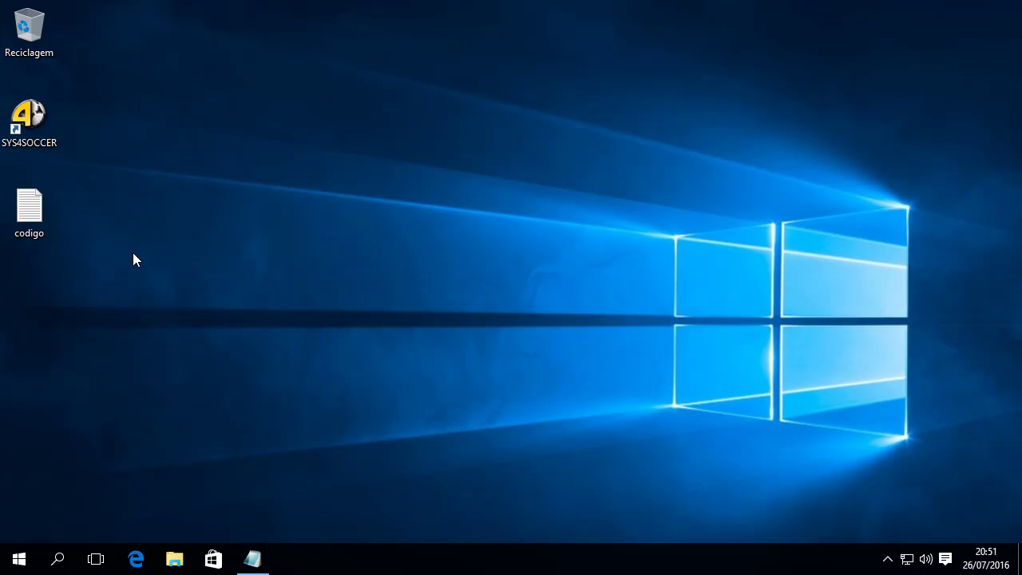
Open the codigo file, paste the received activation code and turn on word wrap.
double_click(44, 212)
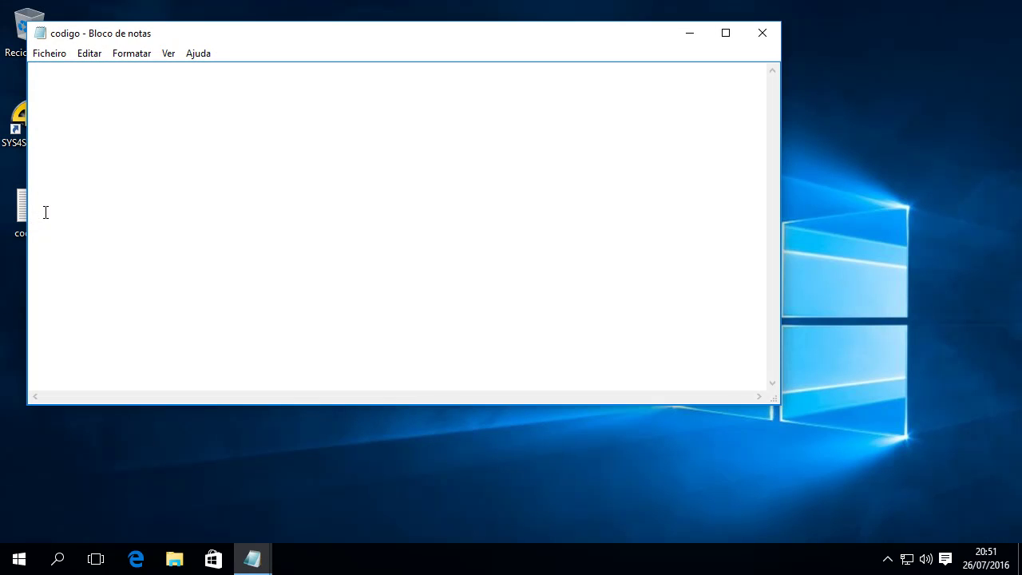
right_click(70, 78)
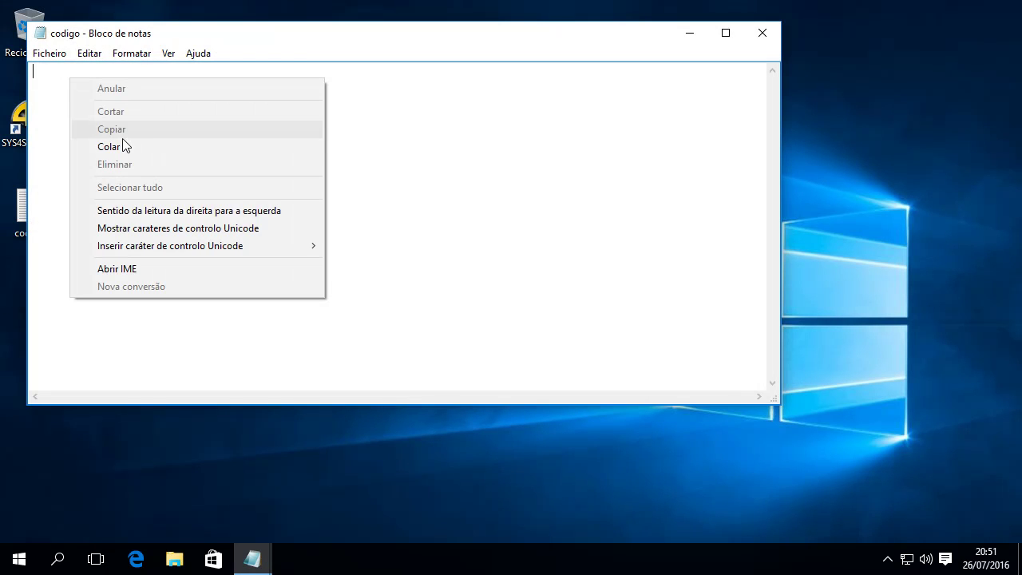
left_click(126, 146)
left_click(134, 53)
left_click(150, 71)
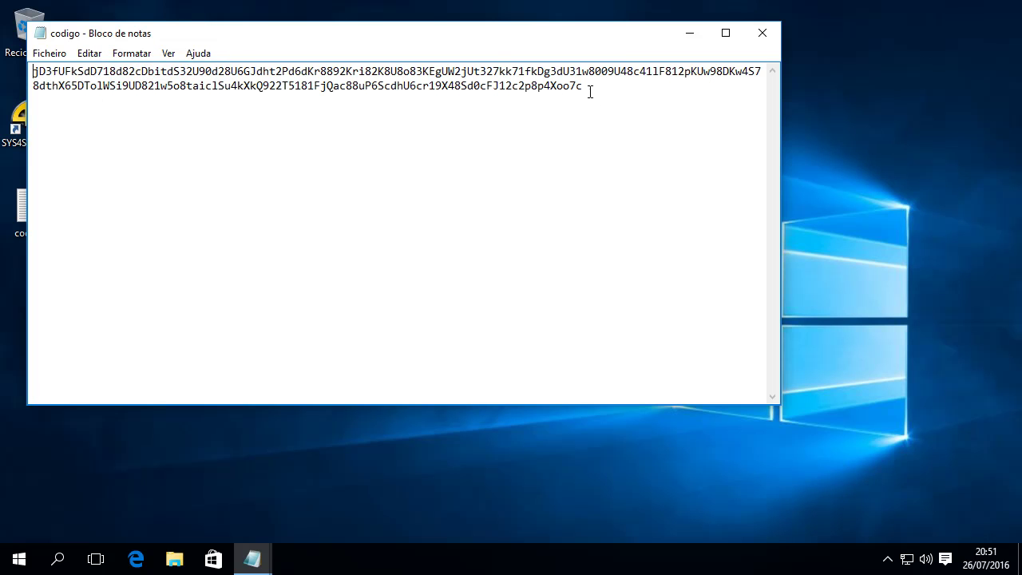
Select all the activation code, copy it with Editar > Copiar, and move Notepad aside.
left_click_drag(592, 85, 30, 71)
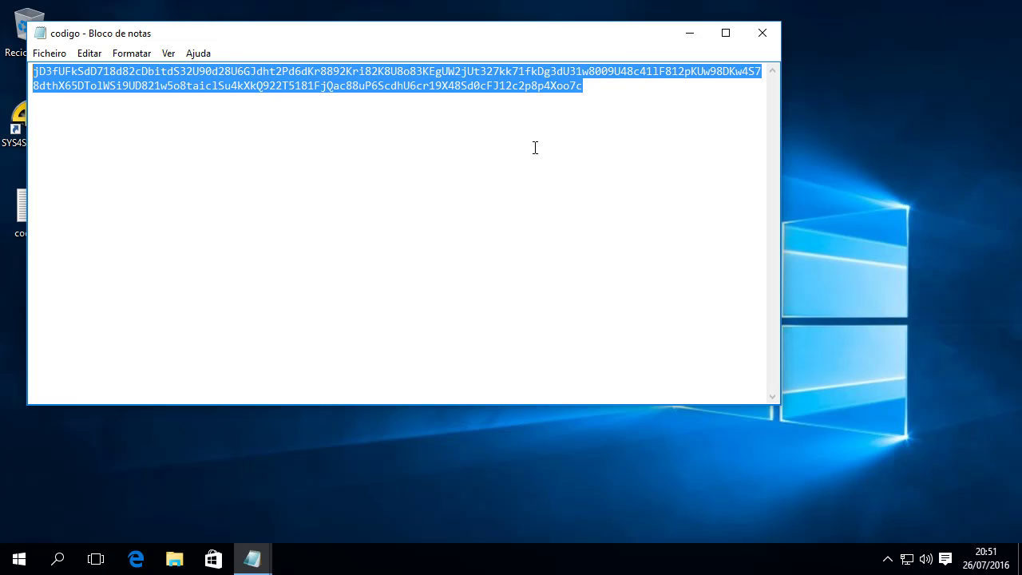
left_click(606, 86)
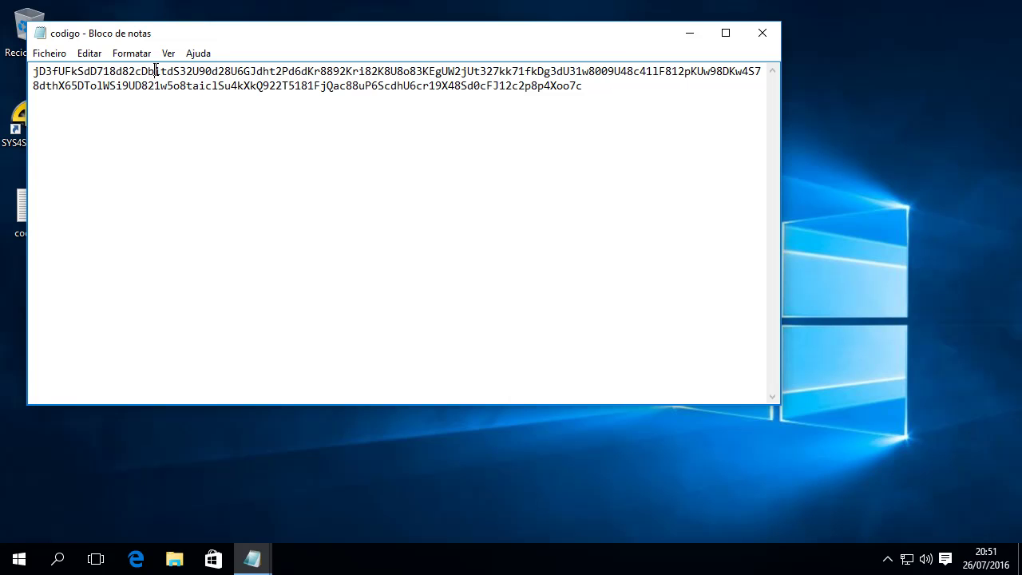
key("ctrl+a")
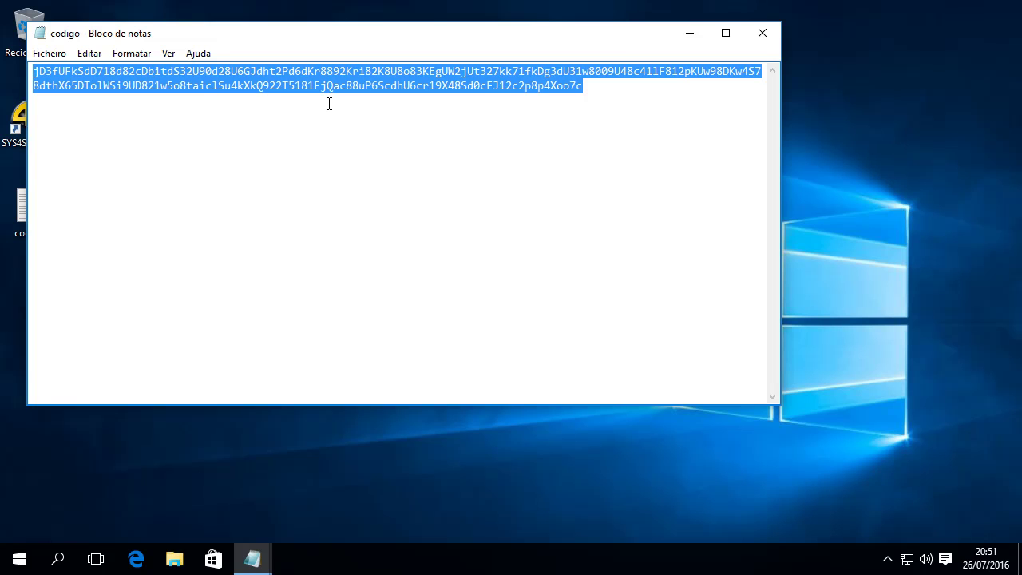
left_click(87, 56)
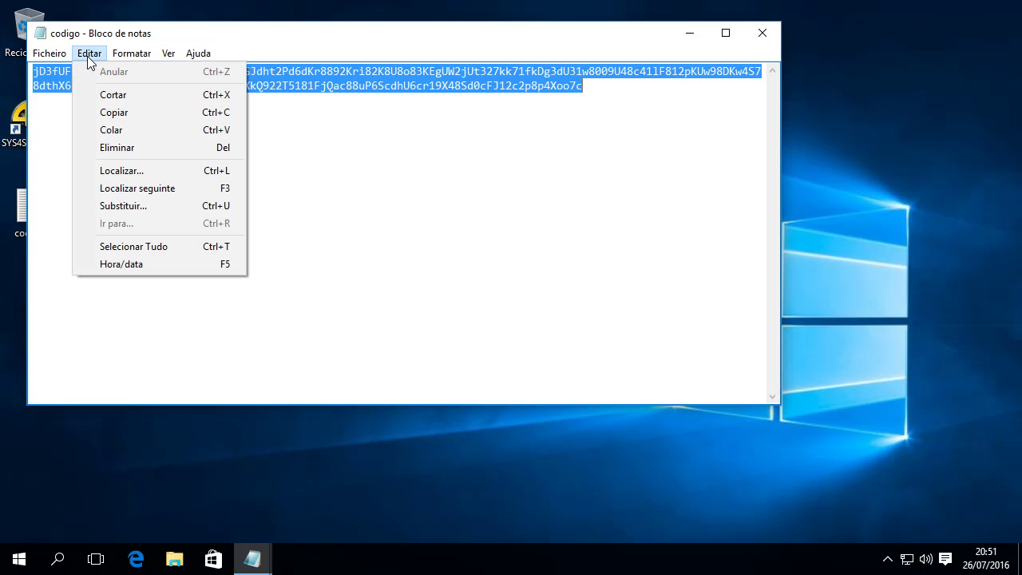
left_click(119, 112)
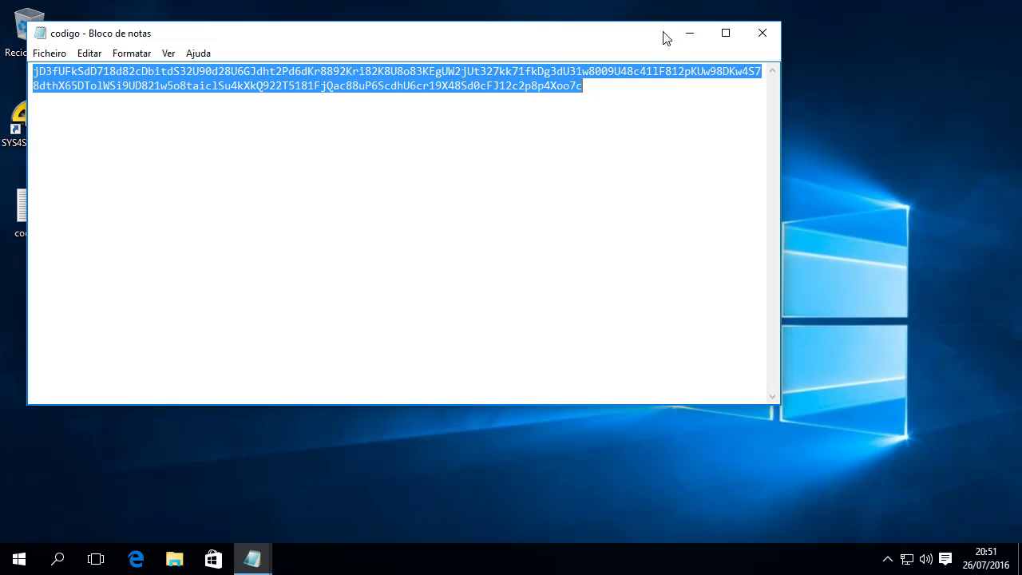
left_click_drag(676, 36, 794, 98)
left_click(50, 137)
Launch SYS4SOCCER with admin approval and enter the registrant's name, e-mail and country Portugal.
double_click(50, 136)
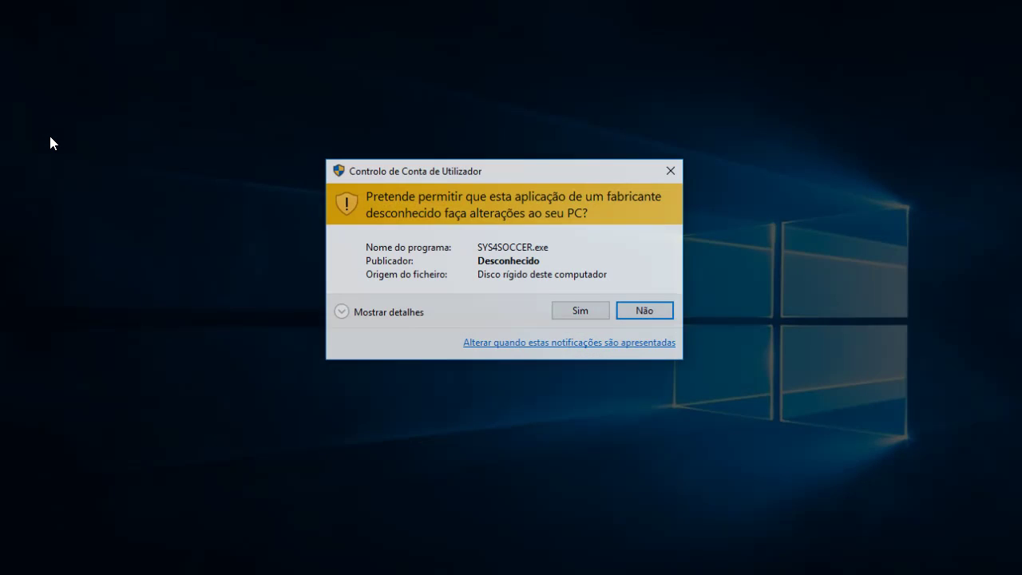
left_click(589, 309)
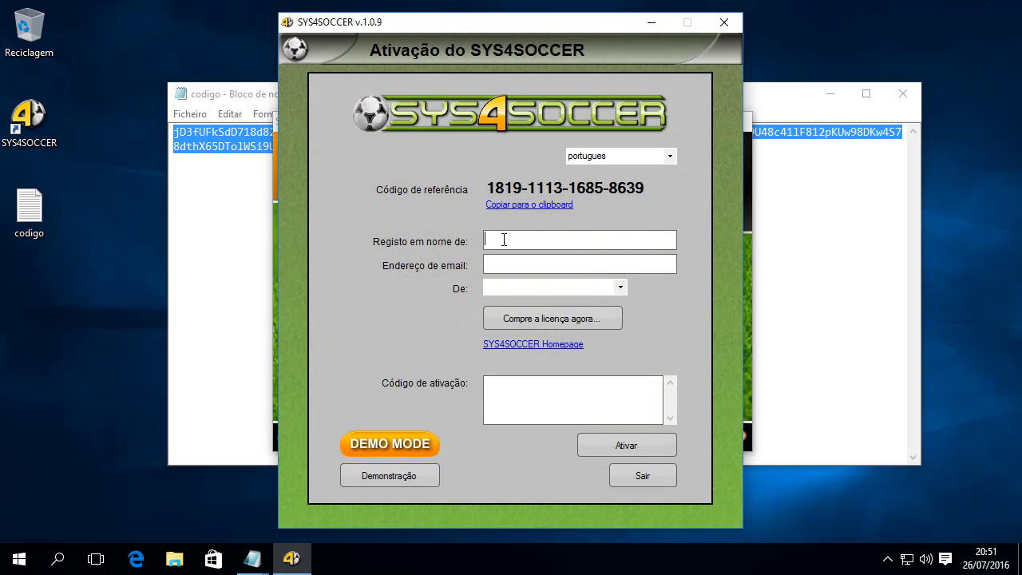
type("TESTE")
left_click(508, 266)
type("TESTE@TESTE.PT")
key("Tab")
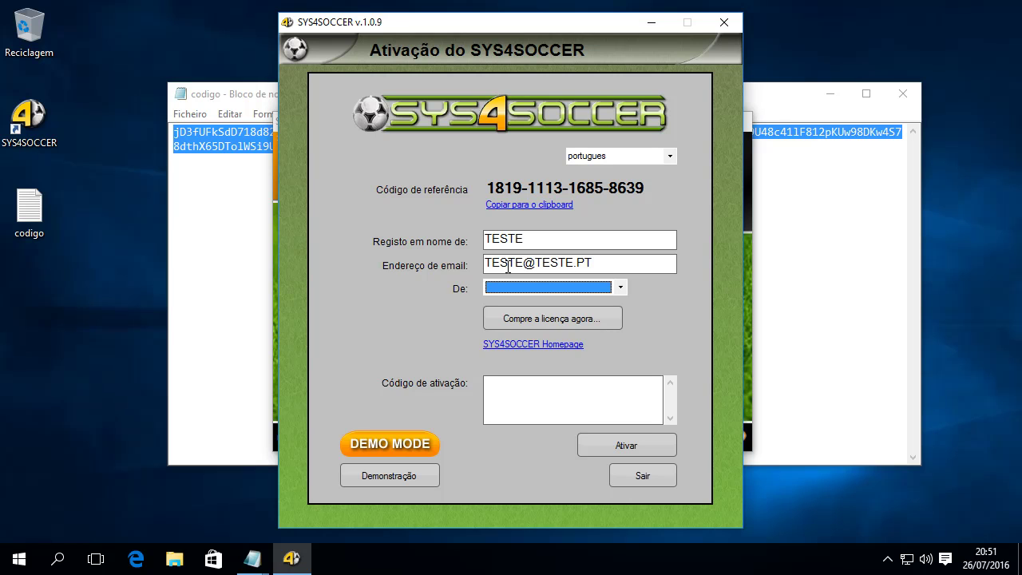
key("p")
key("p")
key("p")
key("p")
key("p")
key("p")
key("p")
key("p")
key("p")
Paste the copied code into Código de ativação and submit it with Ativar.
left_click(526, 385)
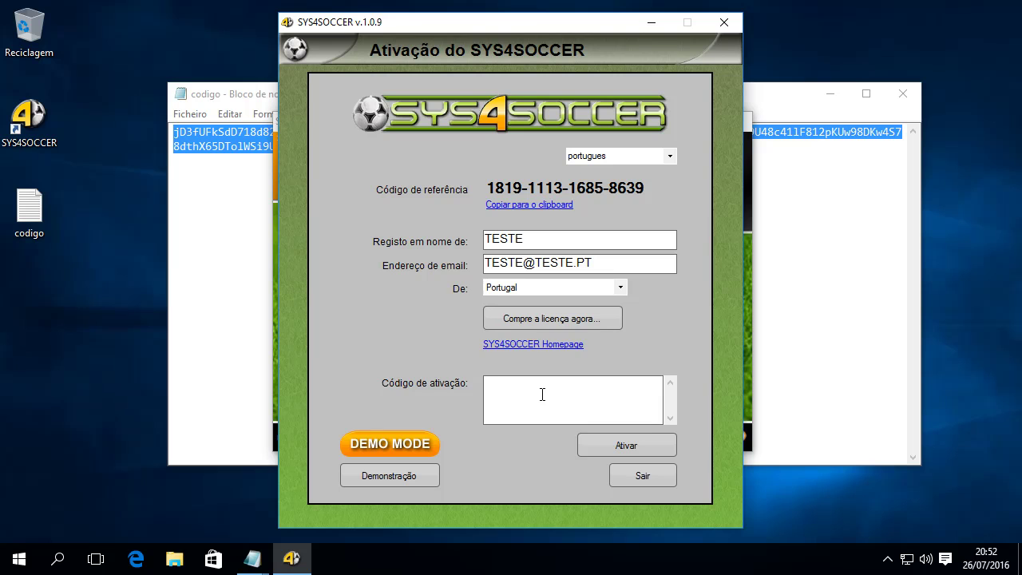
right_click(521, 391)
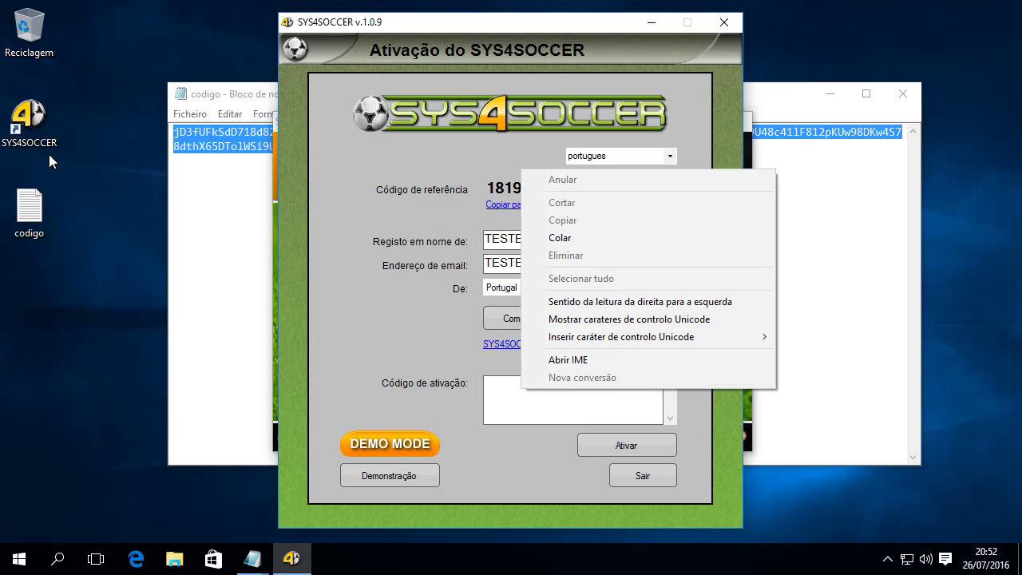
left_click(552, 238)
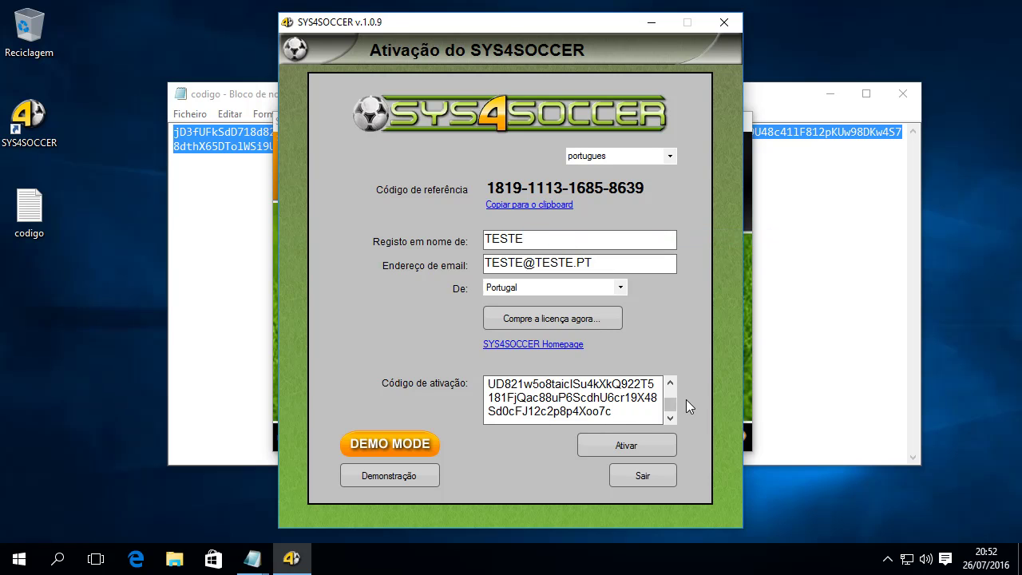
scroll(674, 407, "up", 2)
scroll(674, 417, "down", 2)
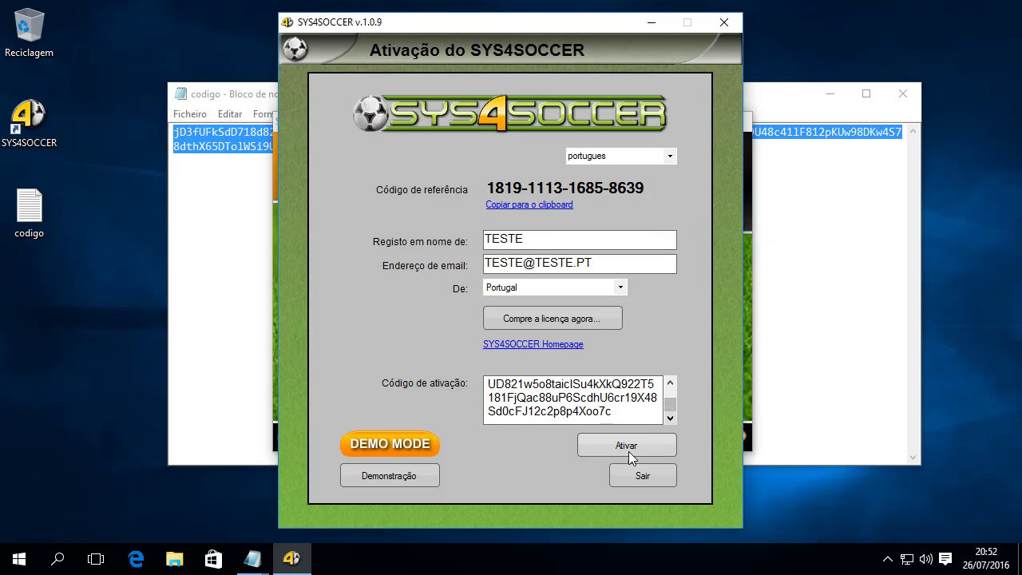
left_click(626, 448)
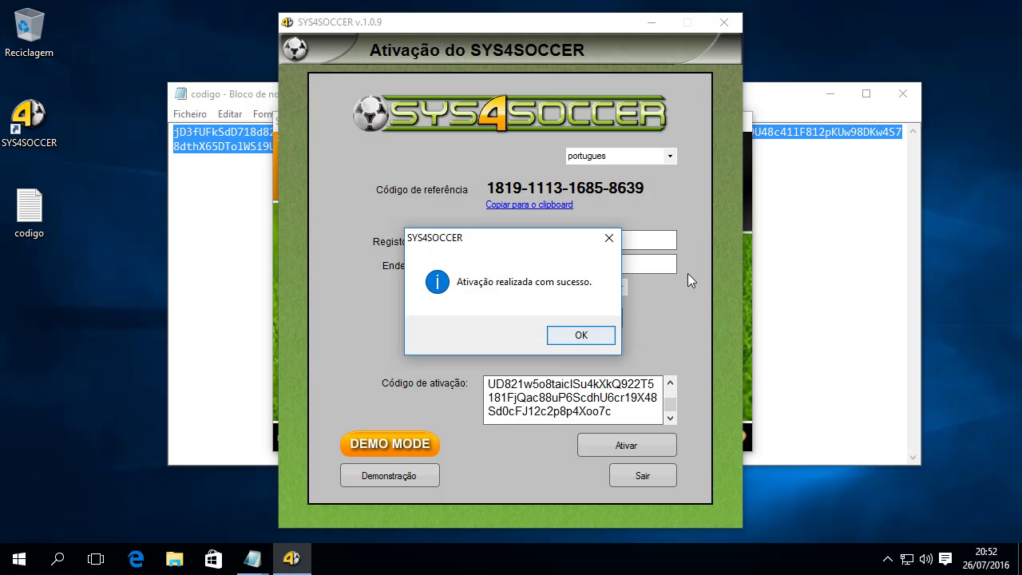
Acknowledge the activation success message and log in with the default user via Entrar.
left_click(581, 335)
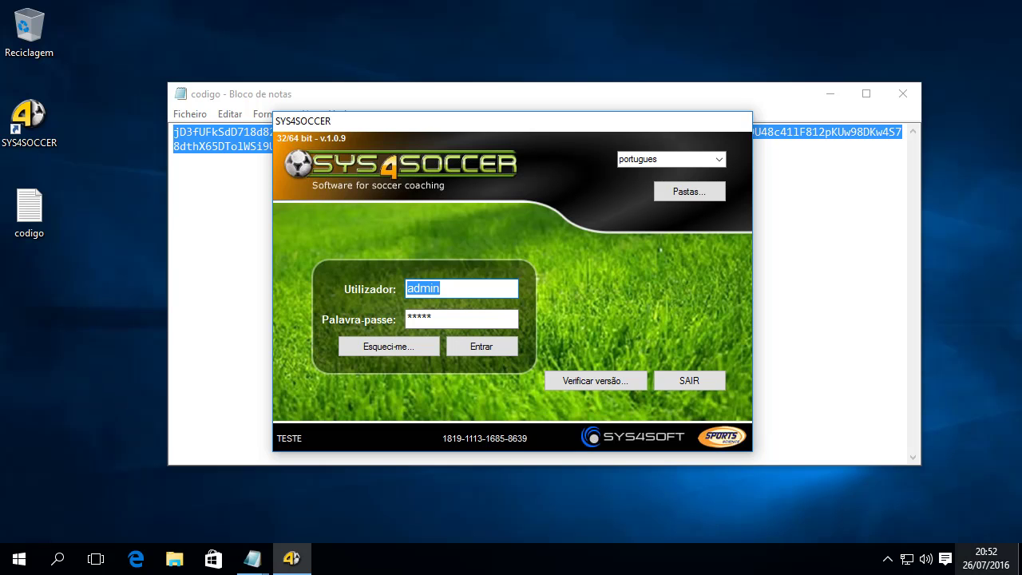
left_click(487, 349)
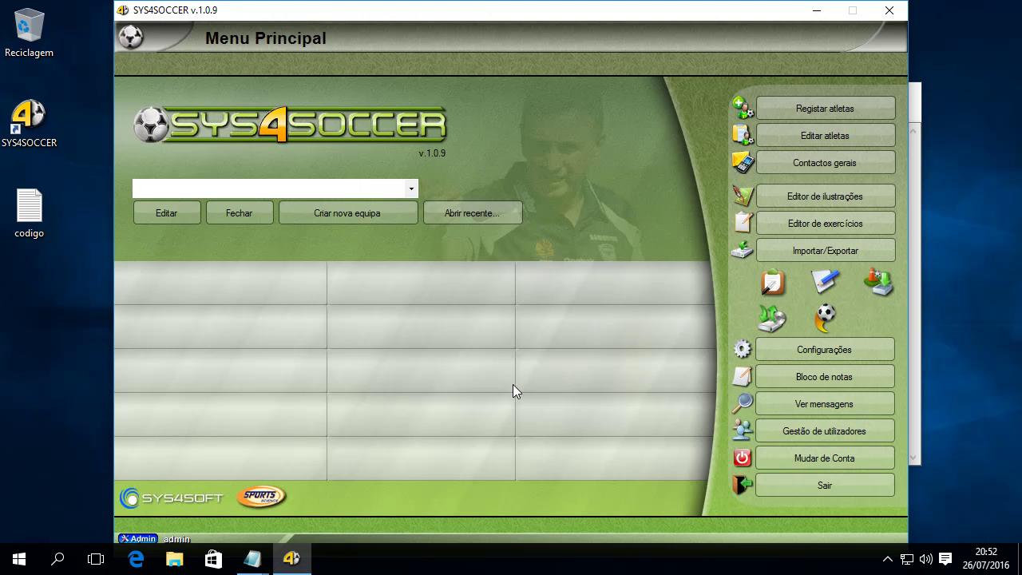